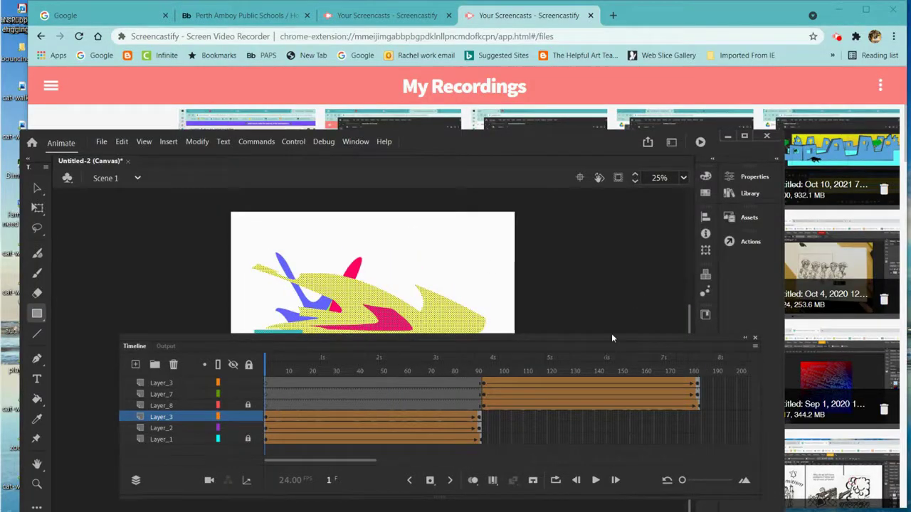
Step: Play the six-layer morphing-shapes animation through to its final yellow, pink and teal frame
left_click_drag(611, 333, 581, 386)
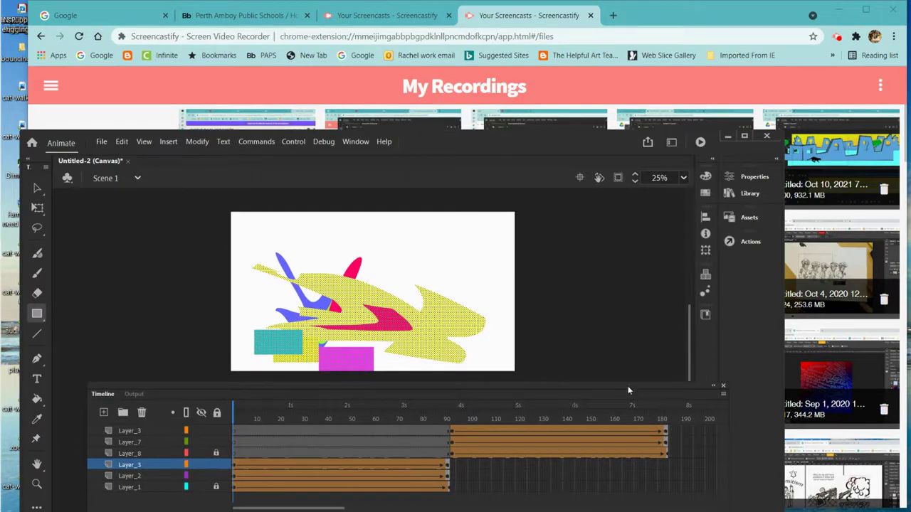
left_click_drag(563, 385, 569, 368)
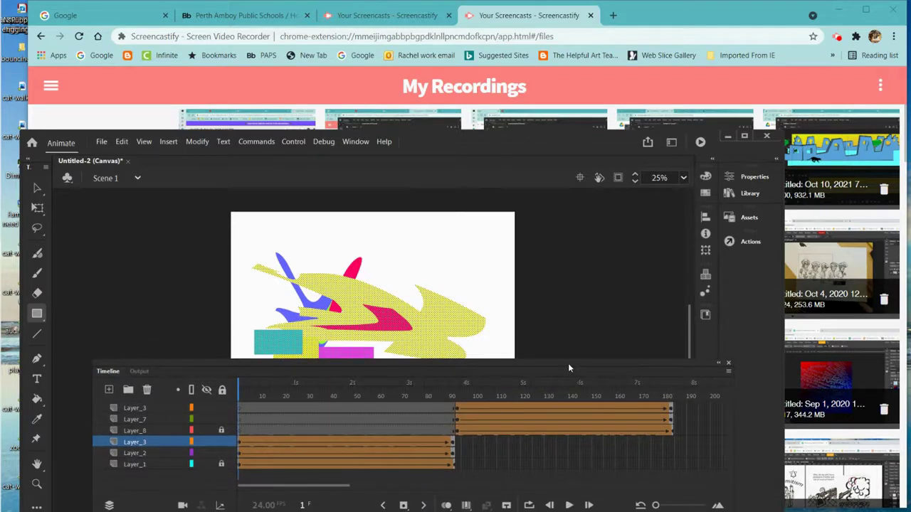
left_click(570, 506)
left_click_drag(584, 365, 577, 402)
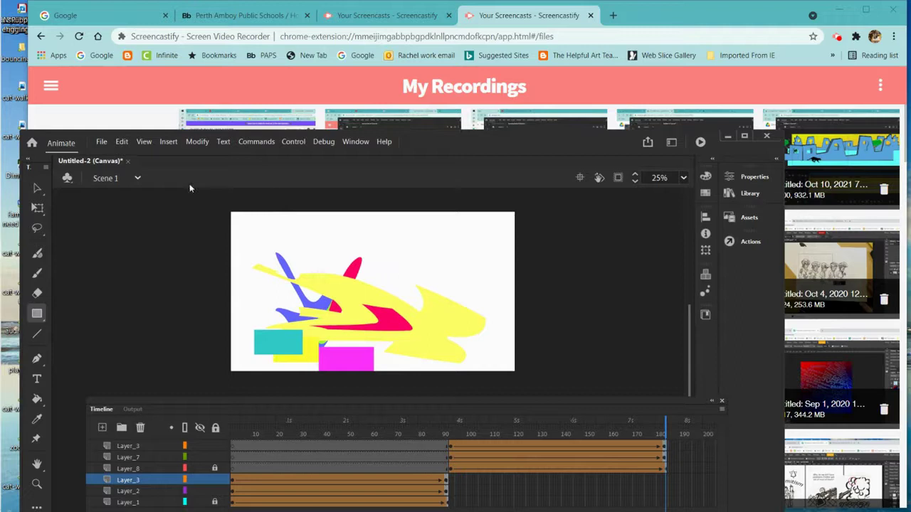
Step: Create a new Full HD 1920×1080, 24 fps HTML5 Canvas document
left_click(103, 144)
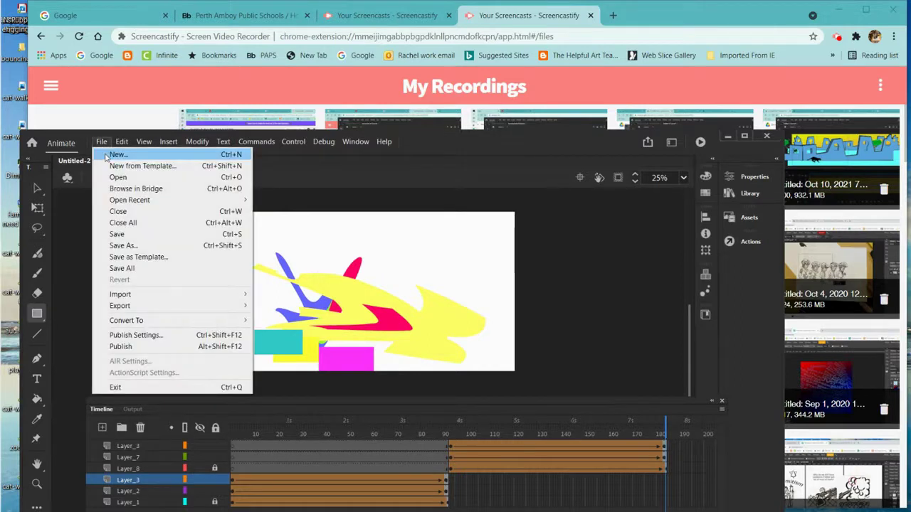
left_click(105, 155)
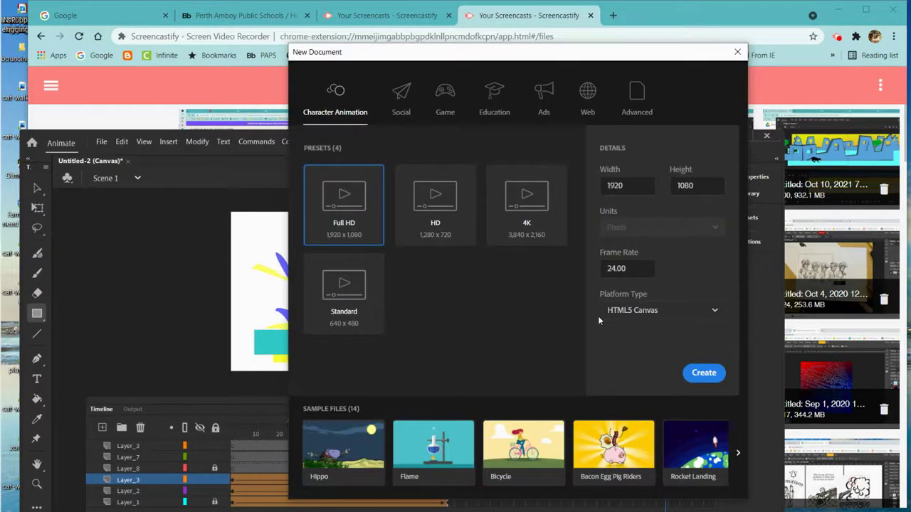
left_click(701, 378)
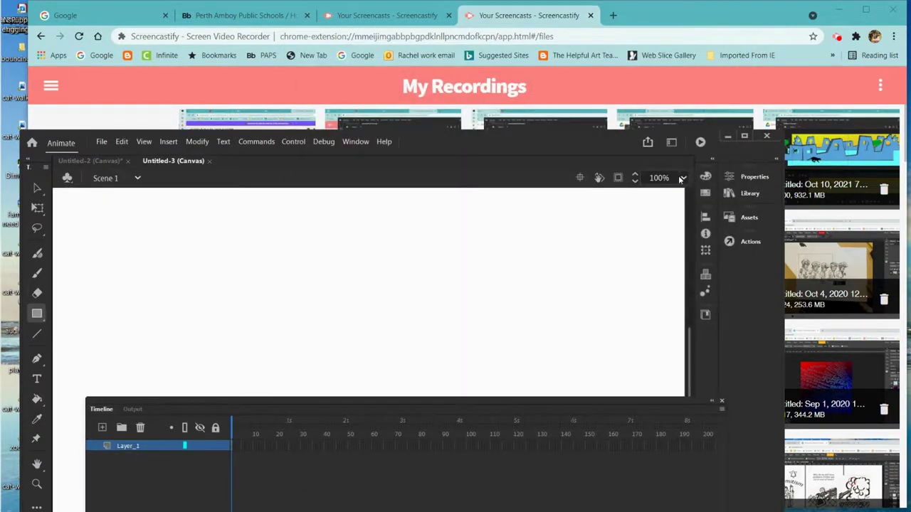
Step: Zoom the stage to 25% and make the Timeline slightly taller
left_click(685, 179)
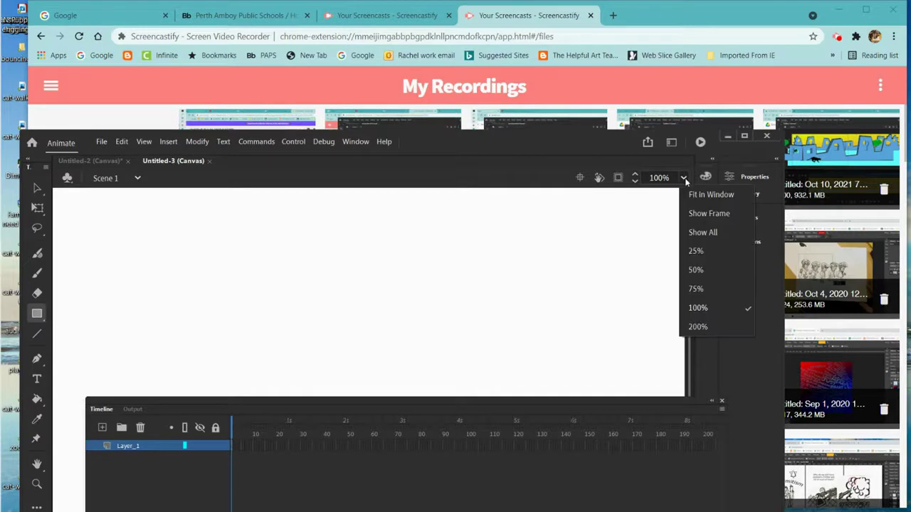
left_click(692, 246)
scroll(589, 284, "down", 3)
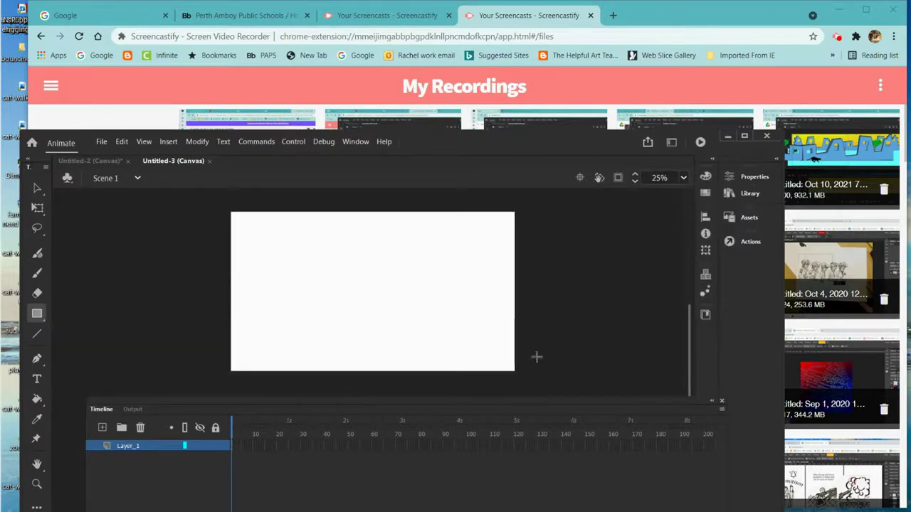
left_click_drag(390, 403, 395, 390)
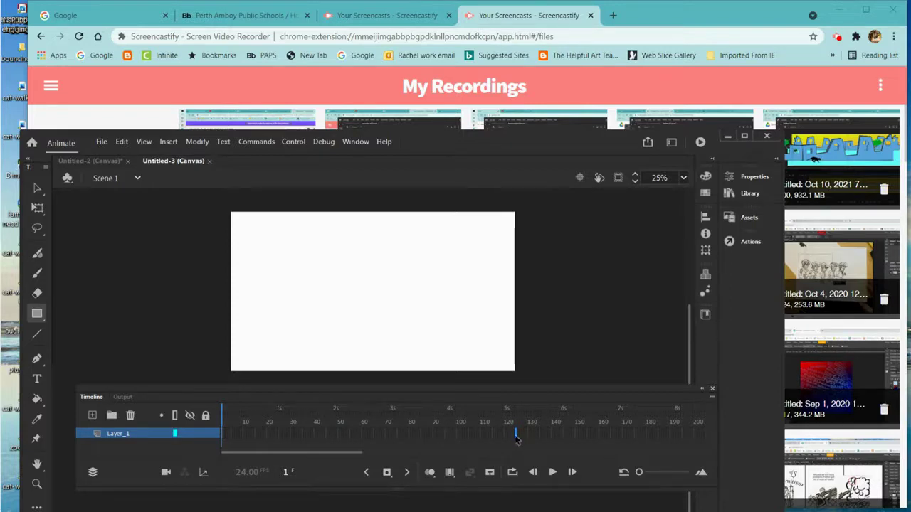
Step: Extend Layer_1 to frame 125 with a blank keyframe and add a new Layer_2
right_click(516, 434)
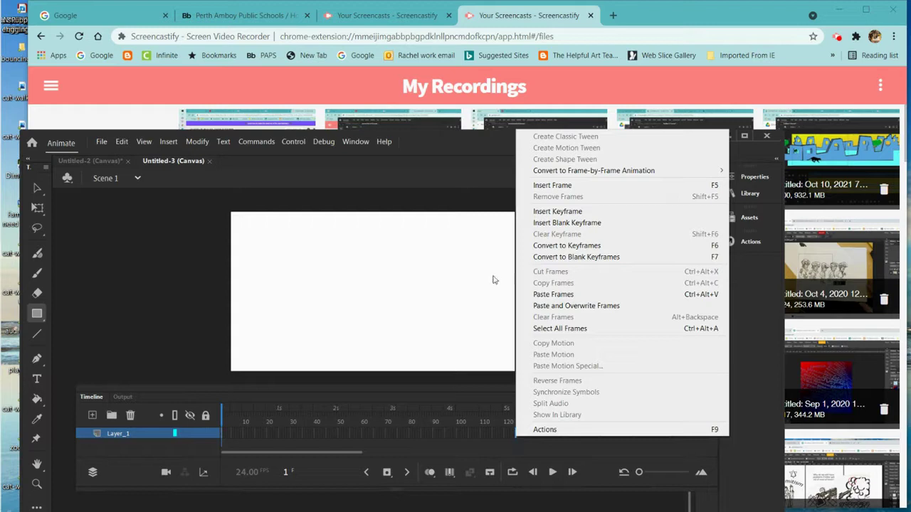
left_click(567, 222)
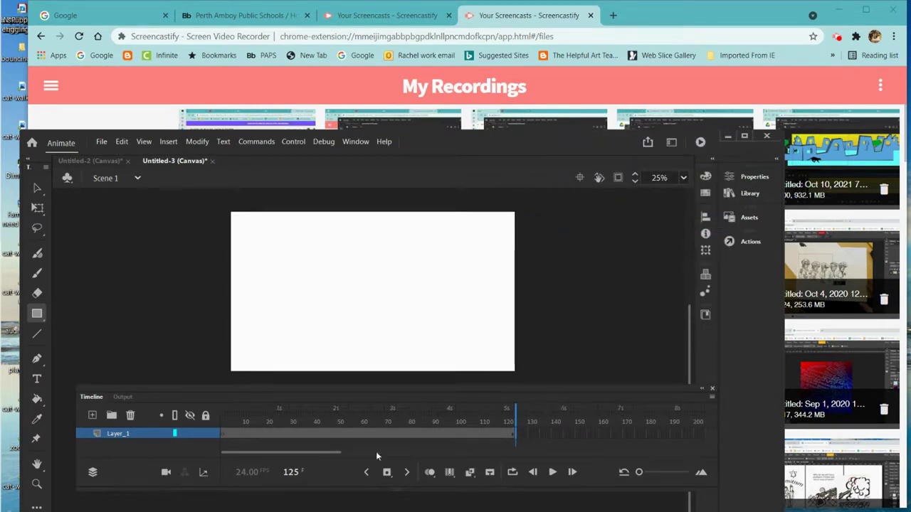
left_click(93, 416)
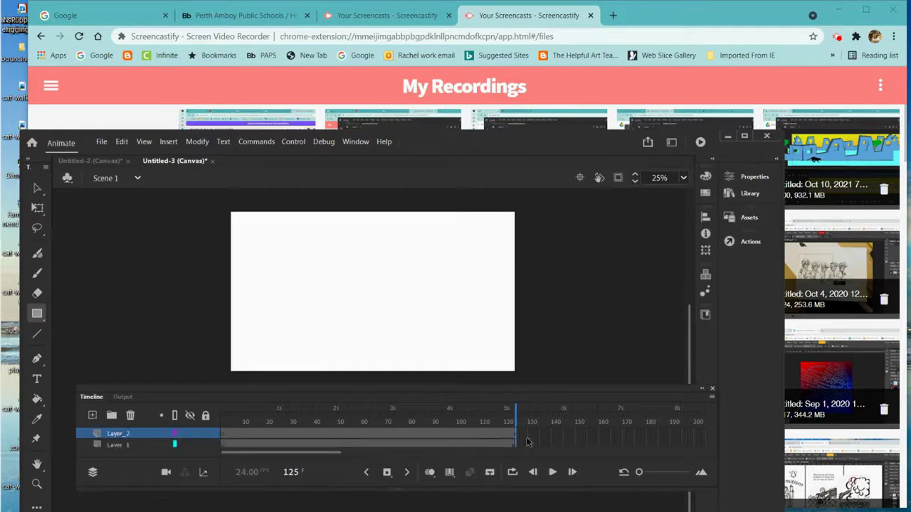
Step: Extend Layer_2's frames to frame 125 and return the playhead to frame 1
left_click_drag(514, 421, 513, 422)
left_click(517, 439)
left_click_drag(516, 406, 214, 415)
left_click(229, 432)
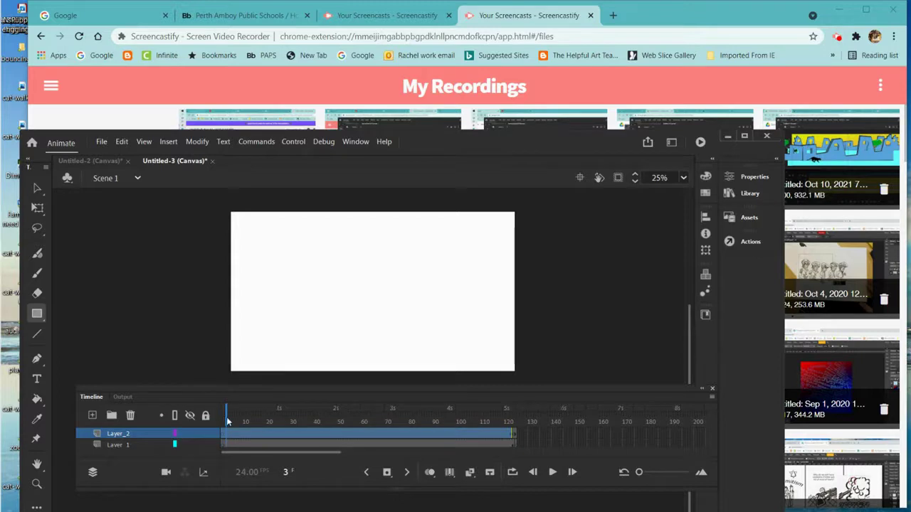
left_click(222, 420)
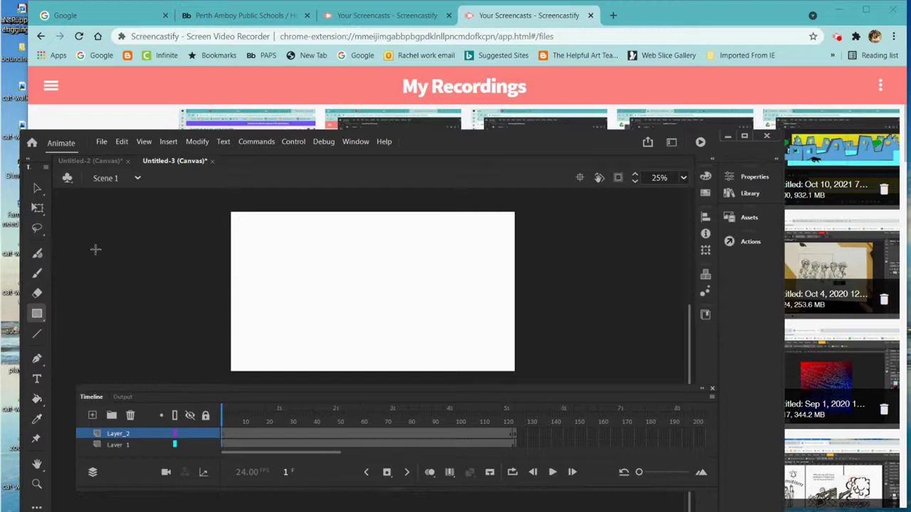
Step: Draw a pink #FF33CC square near the stage's top-left on frame 1
left_click_drag(80, 131, 87, 84)
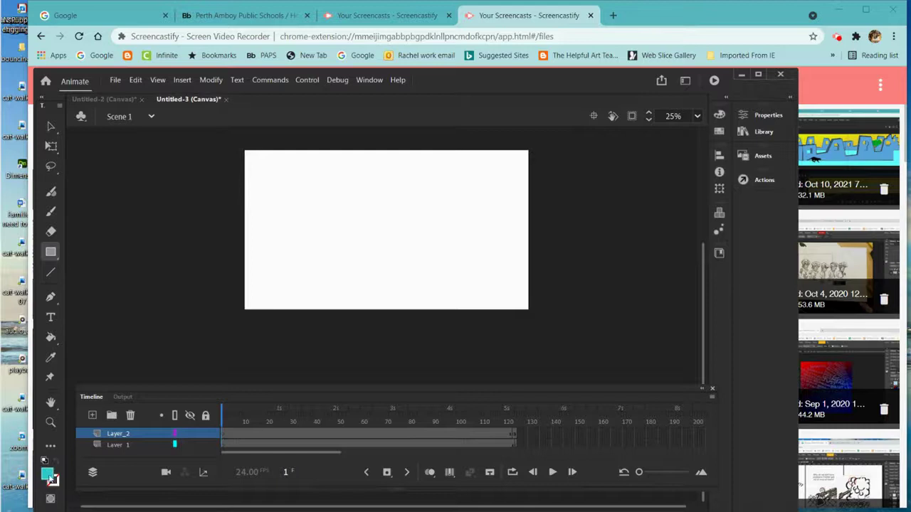
left_click(51, 478)
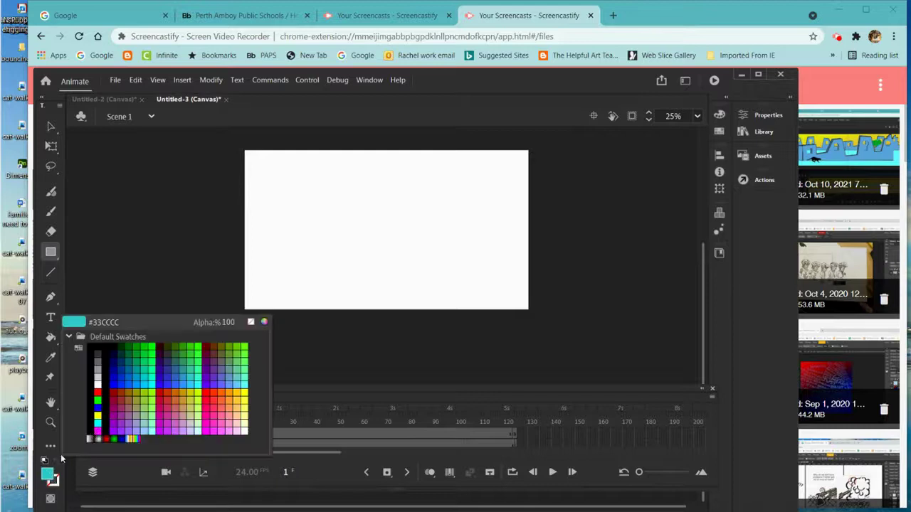
left_click(216, 421)
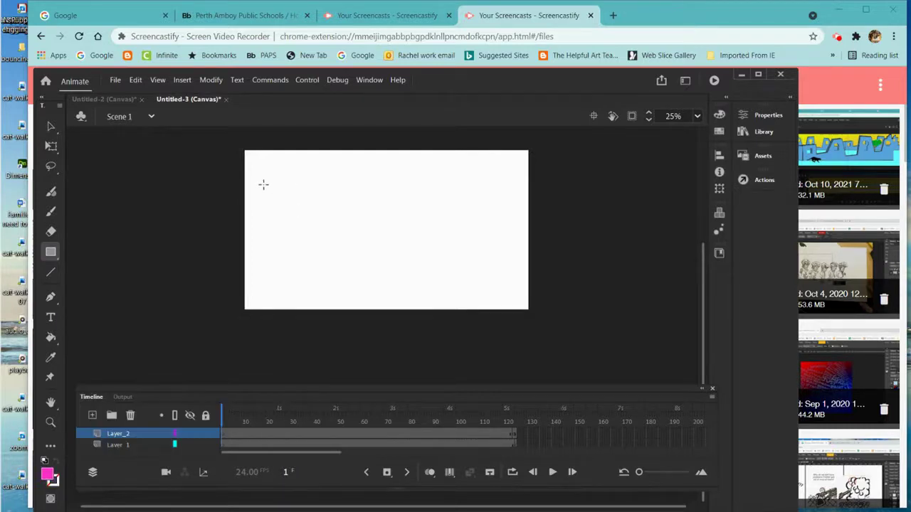
left_click_drag(263, 185, 294, 215)
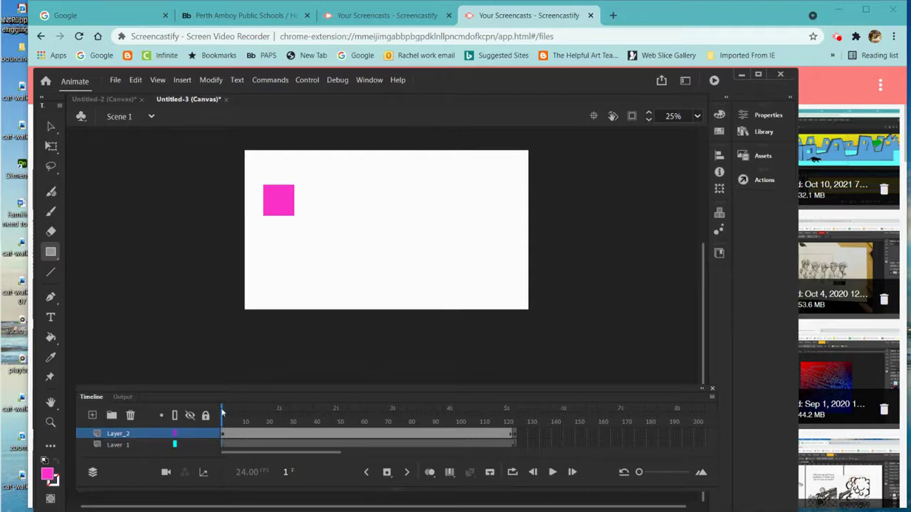
Step: Draw an orange #FF9933 circle at the top-right on frame 125
left_click_drag(222, 413, 516, 412)
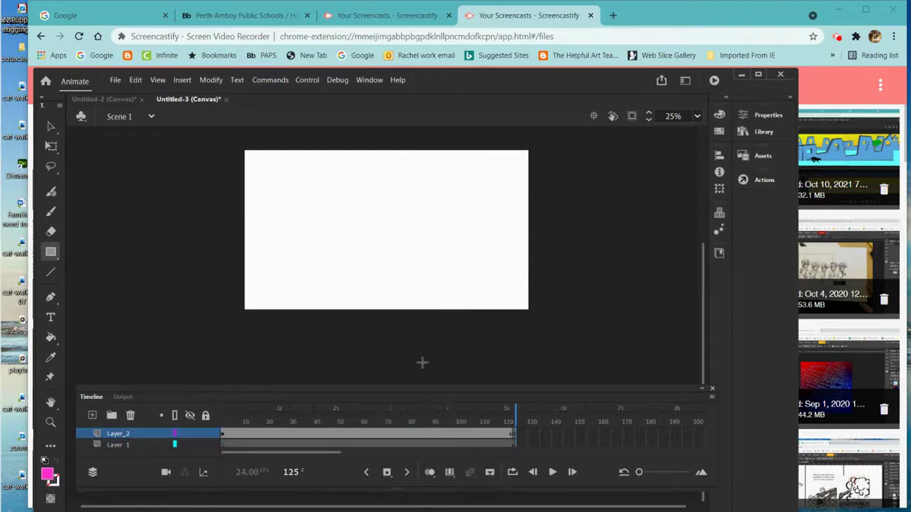
left_click(52, 476)
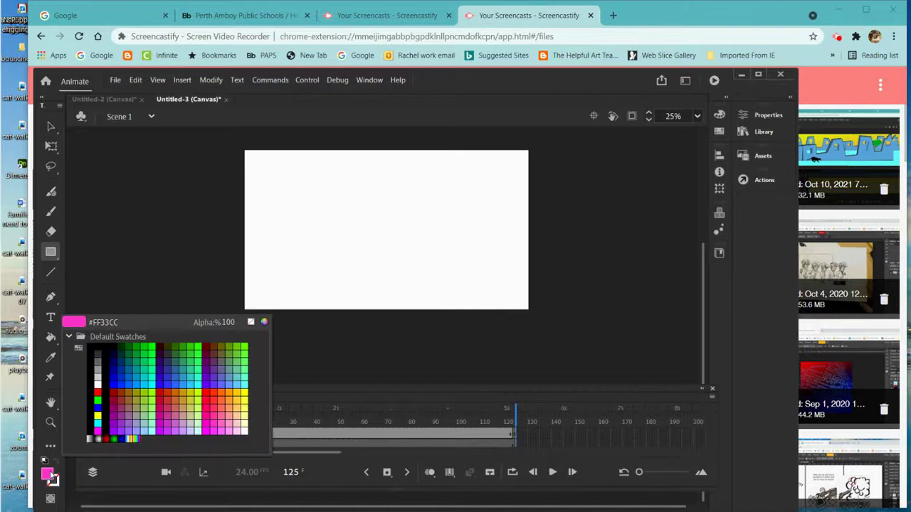
left_click(231, 395)
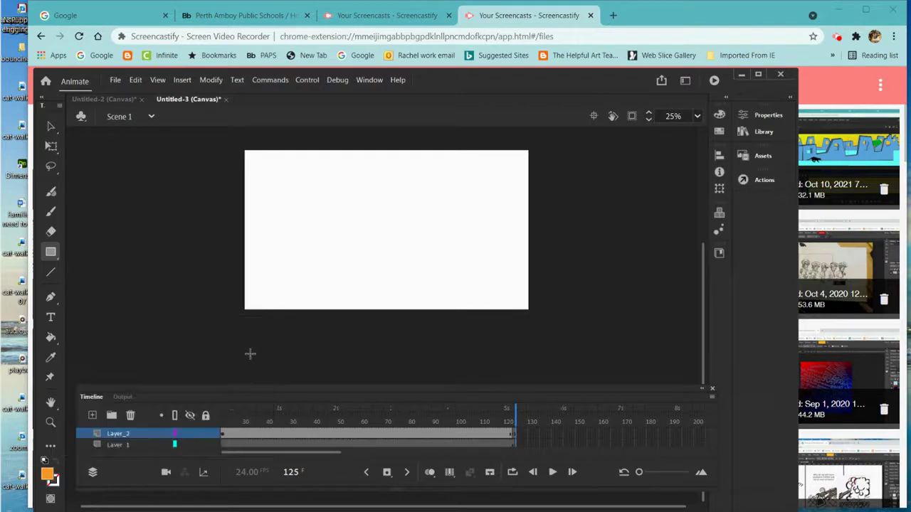
left_click_drag(455, 181, 485, 211)
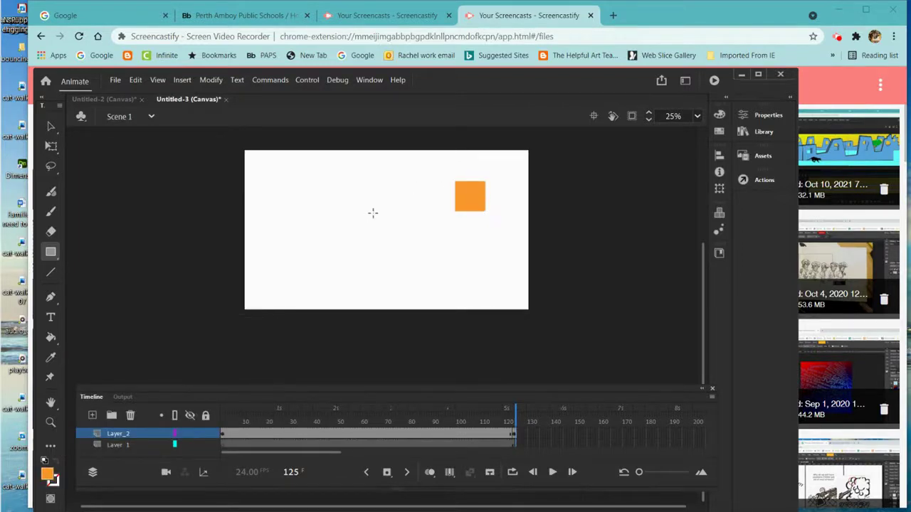
key("ctrl+z")
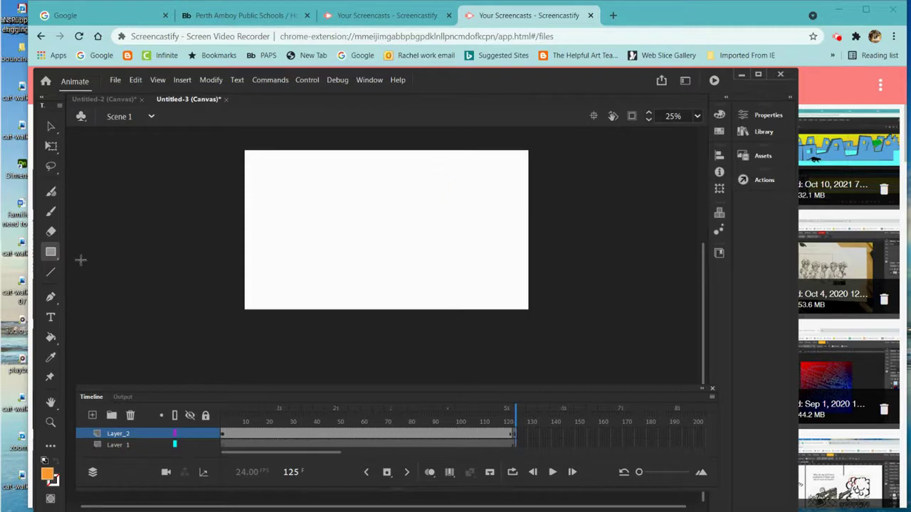
left_click(54, 257)
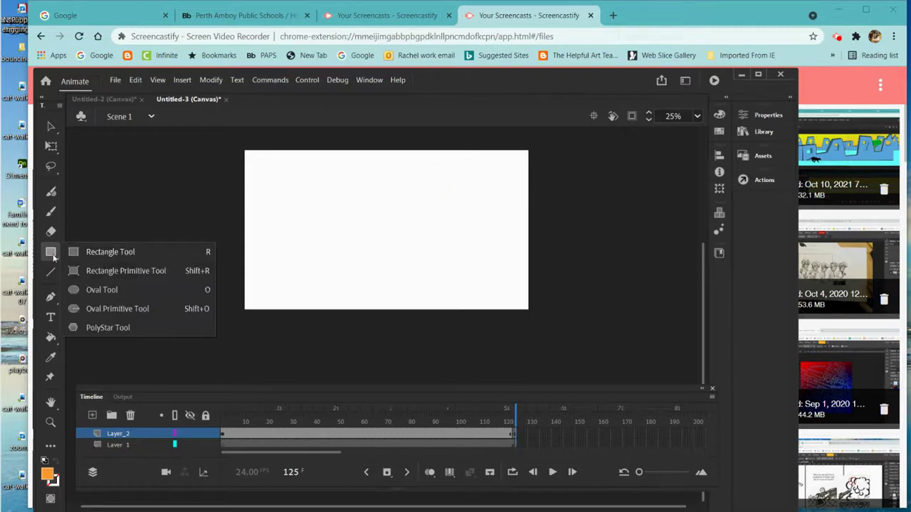
left_click(102, 290)
left_click_drag(449, 186, 489, 226)
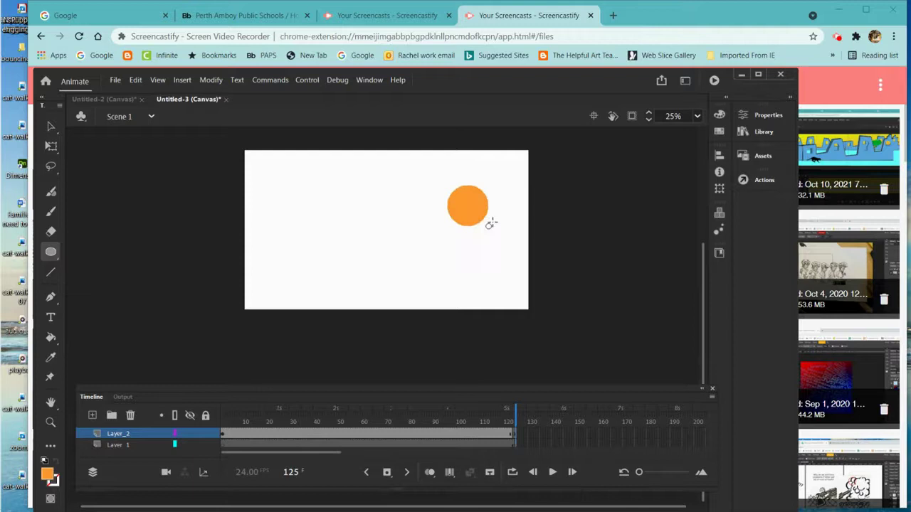
left_click_drag(518, 421, 219, 417)
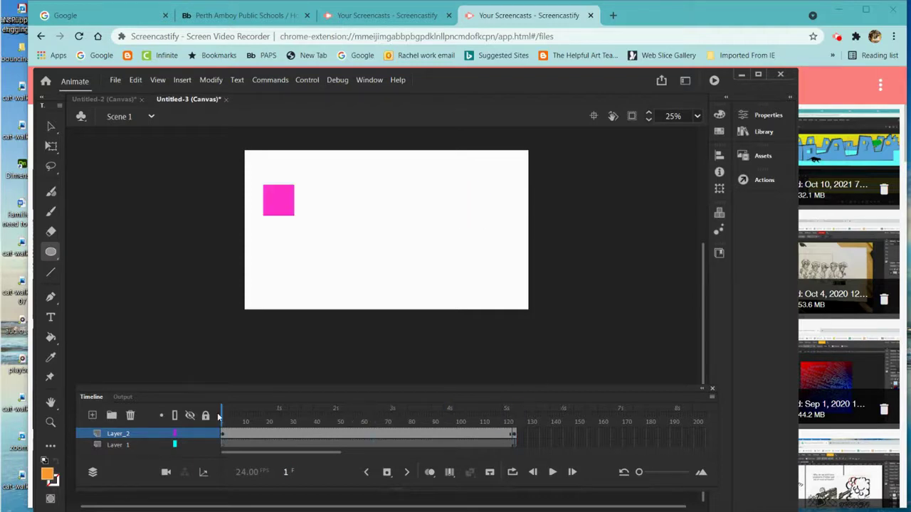
Step: Apply a shape tween to Layer_2 and preview the square-to-circle morph
right_click(352, 434)
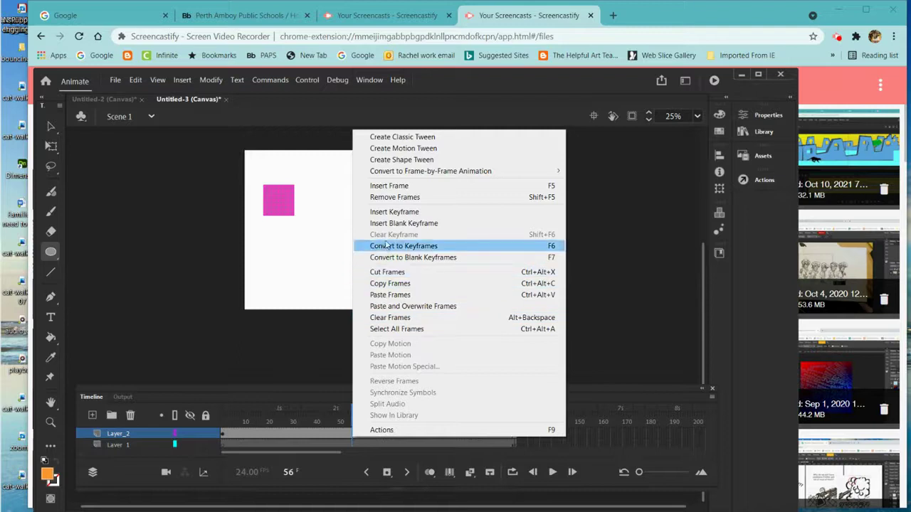
left_click(390, 161)
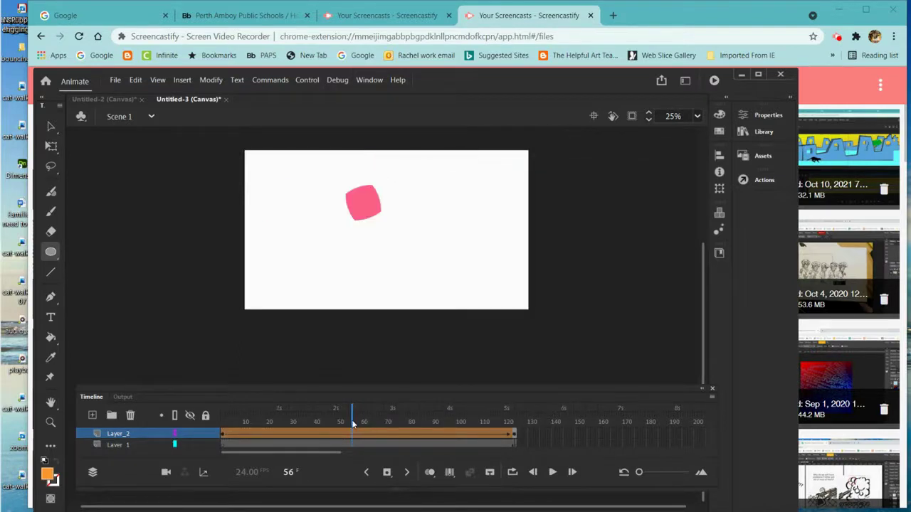
left_click_drag(353, 424, 223, 423)
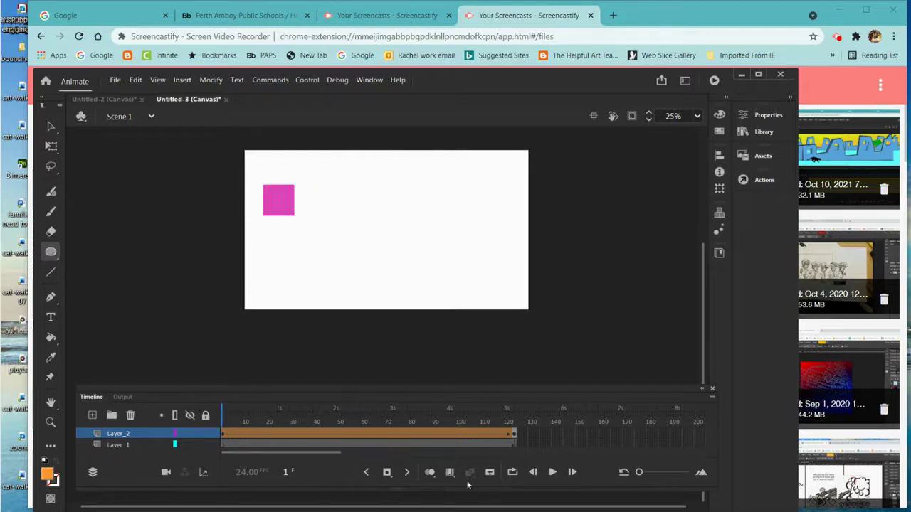
left_click(553, 472)
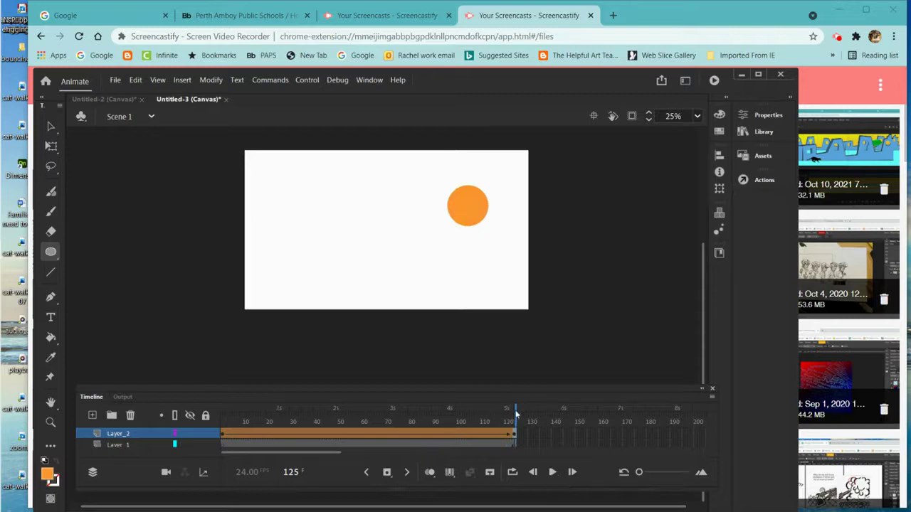
Step: Envelope-warp frame 1's pink square into a V with its right arm flared up and outward
left_click_drag(516, 414, 217, 415)
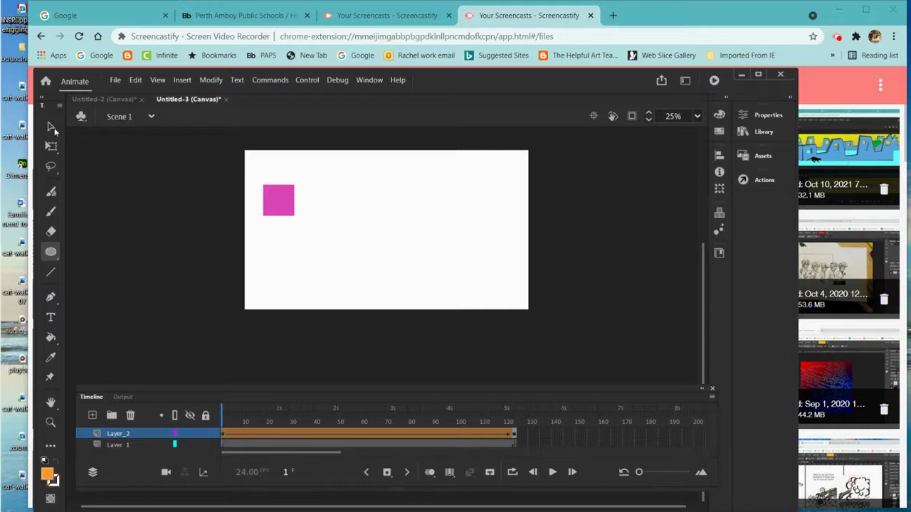
key("v")
left_click(278, 204)
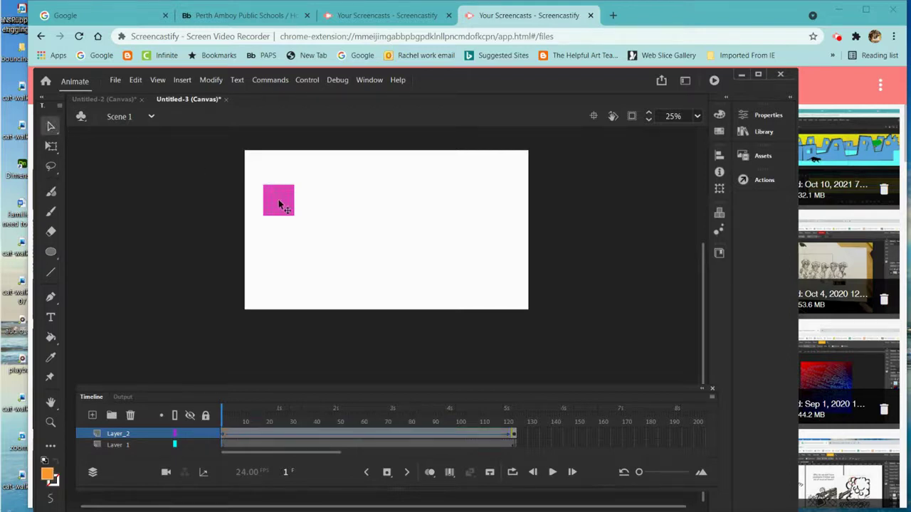
right_click(279, 204)
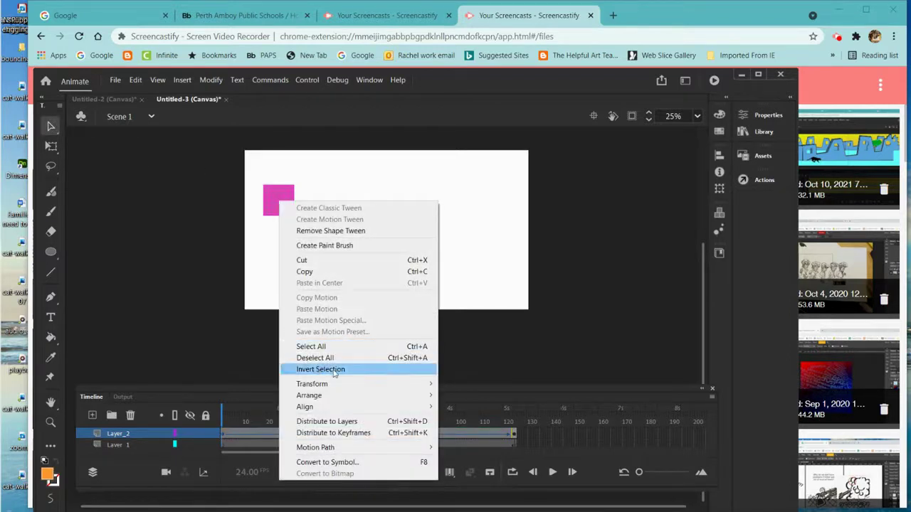
mouse_move(331, 384)
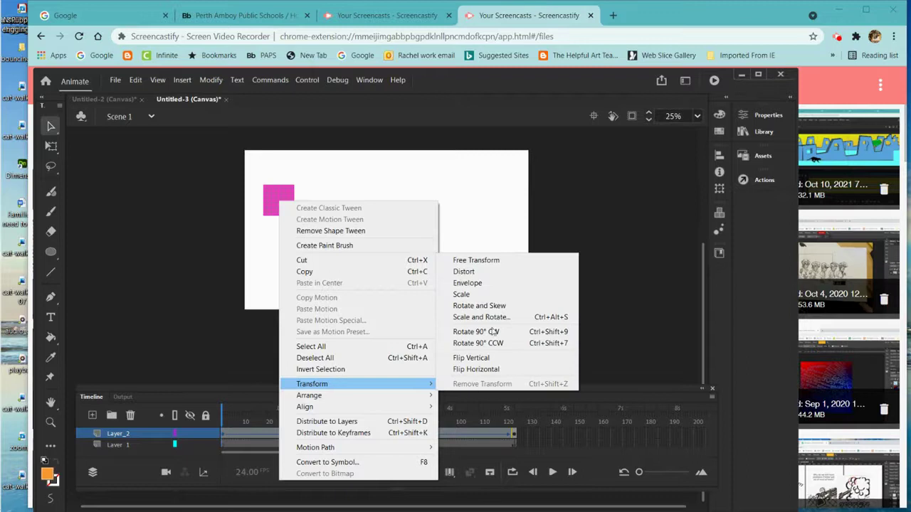
left_click(474, 284)
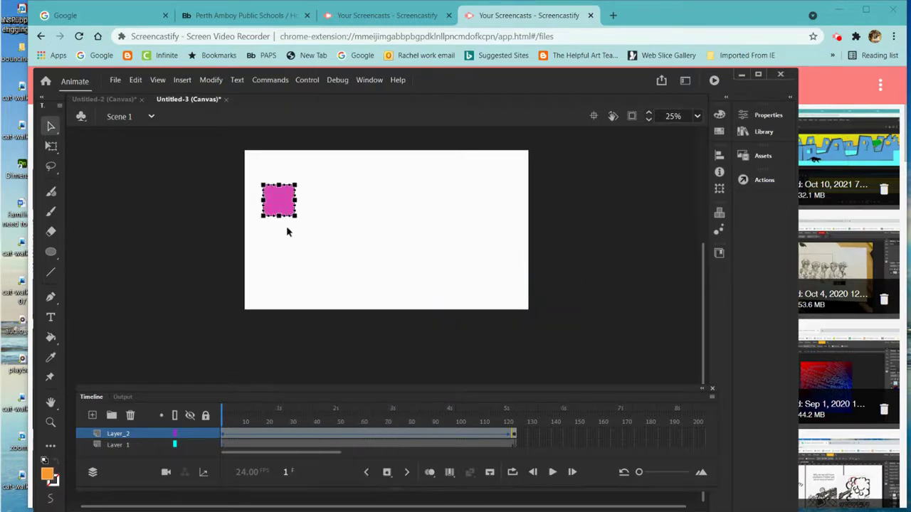
left_click_drag(281, 218, 282, 261)
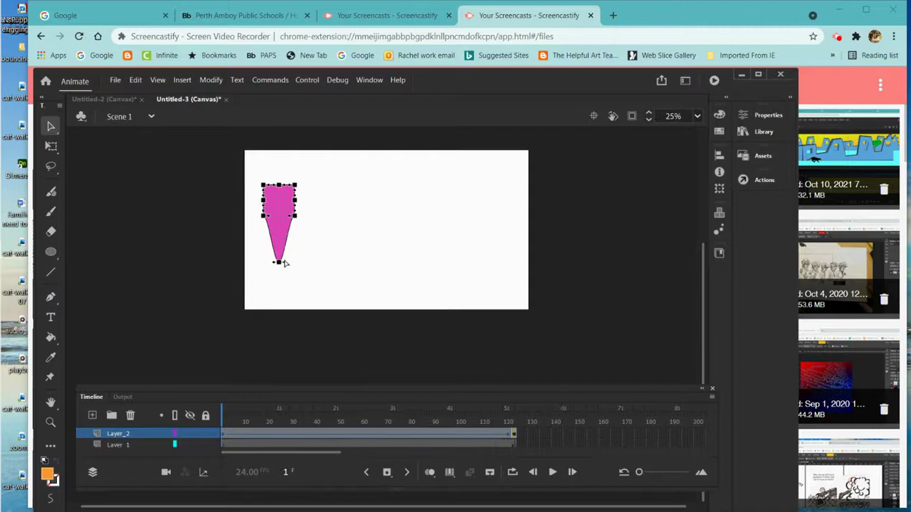
left_click_drag(278, 186, 278, 233)
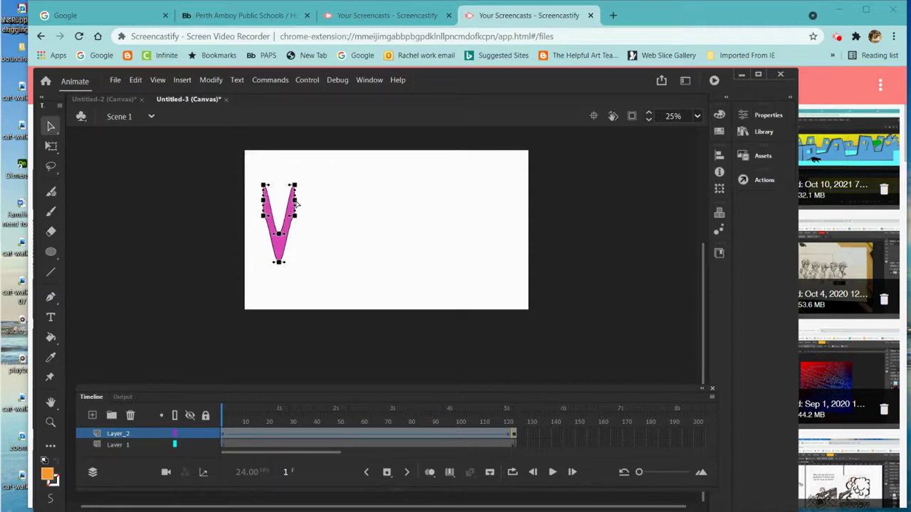
left_click_drag(295, 204, 319, 186)
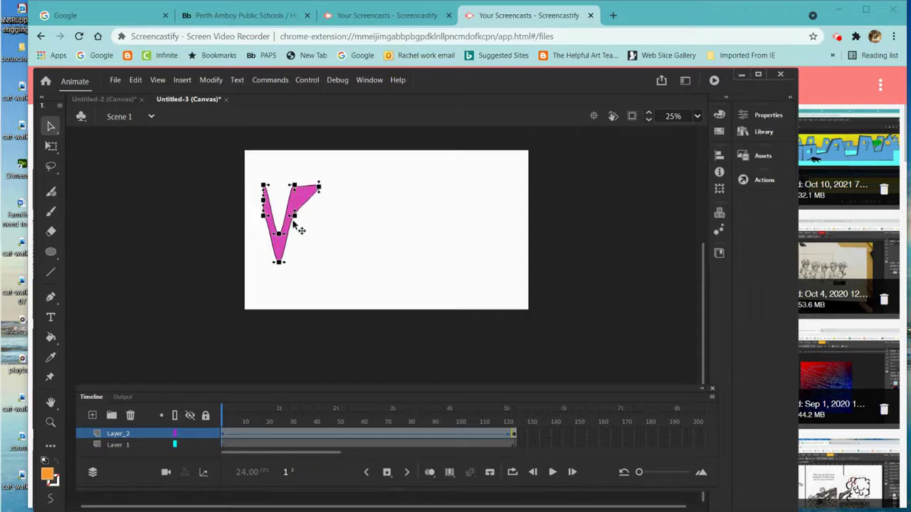
left_click_drag(295, 218, 302, 200)
left_click(334, 221)
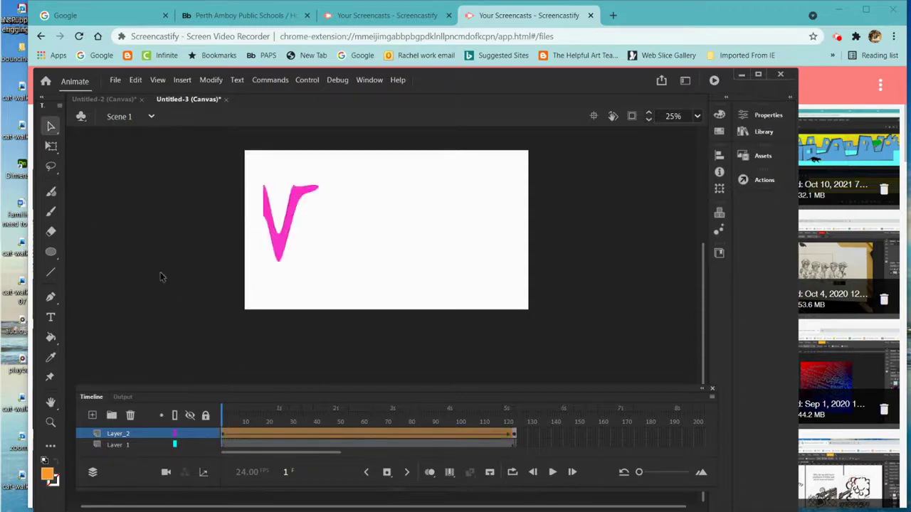
Step: Draw an oval, move it up between the pink V's arms, and recolor it black
left_click(51, 253)
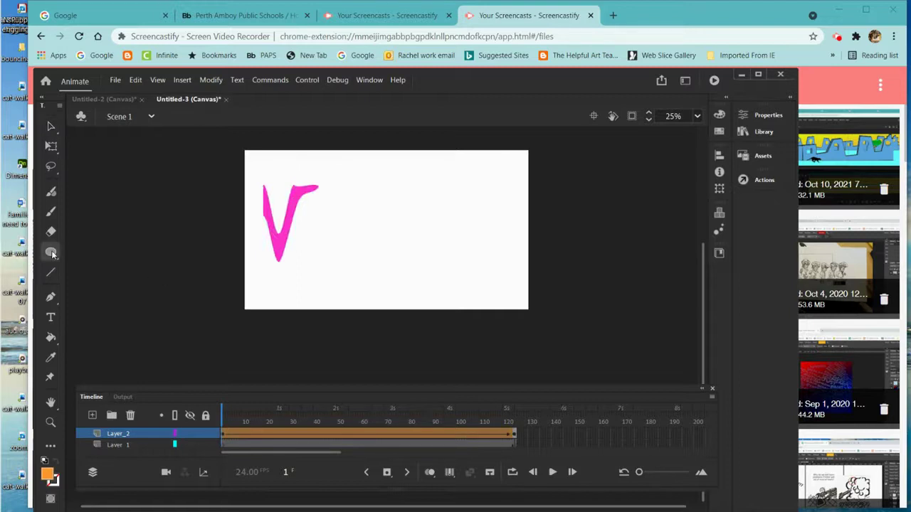
left_click(48, 472)
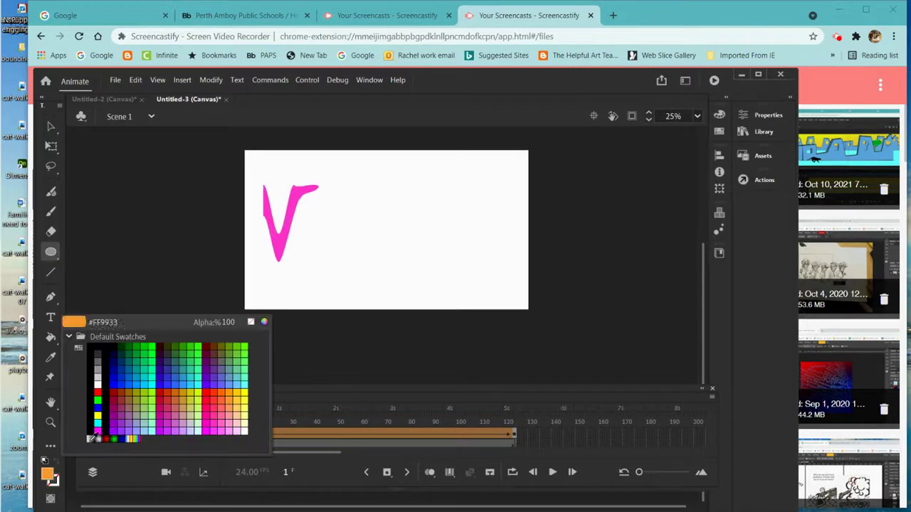
left_click(246, 414)
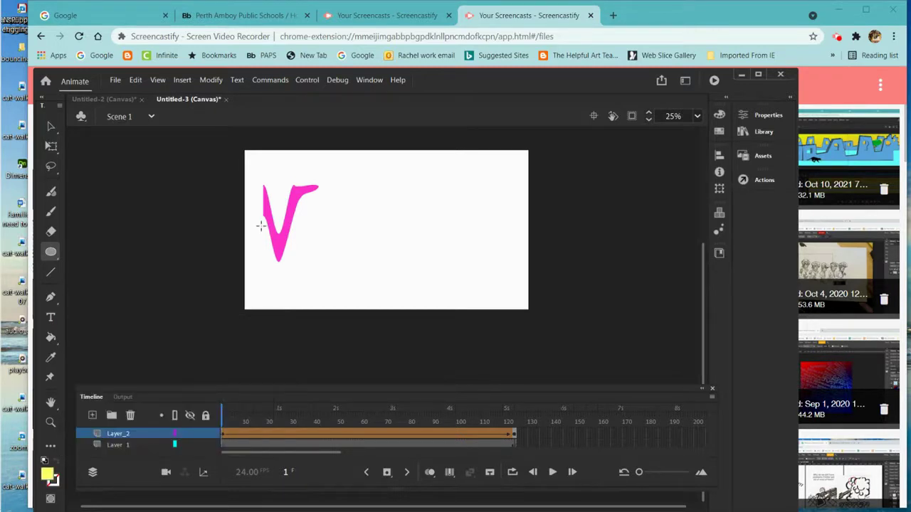
left_click_drag(264, 230, 298, 277)
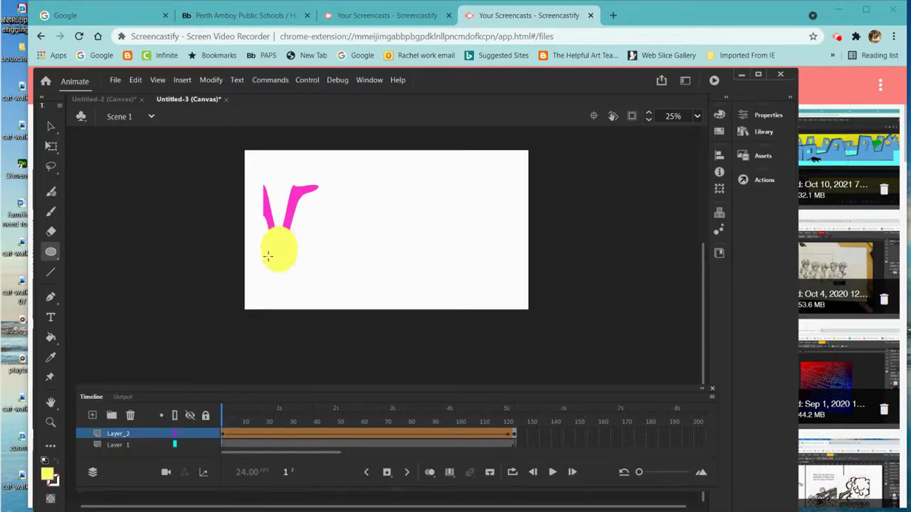
left_click(50, 127)
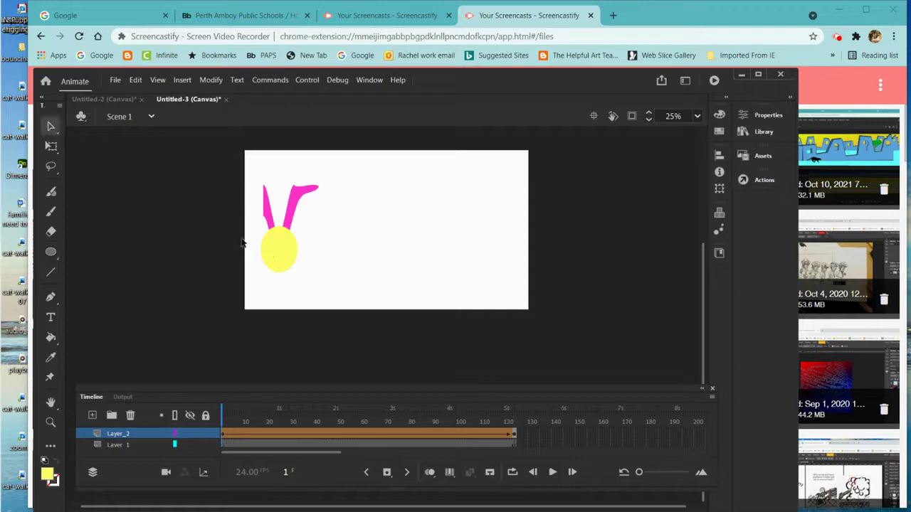
left_click(277, 253)
left_click_drag(277, 252, 305, 212)
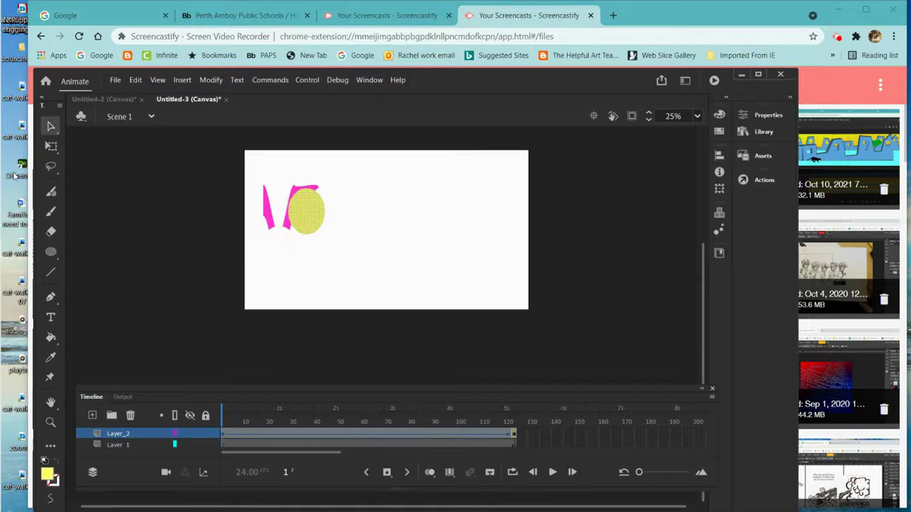
left_click(52, 479)
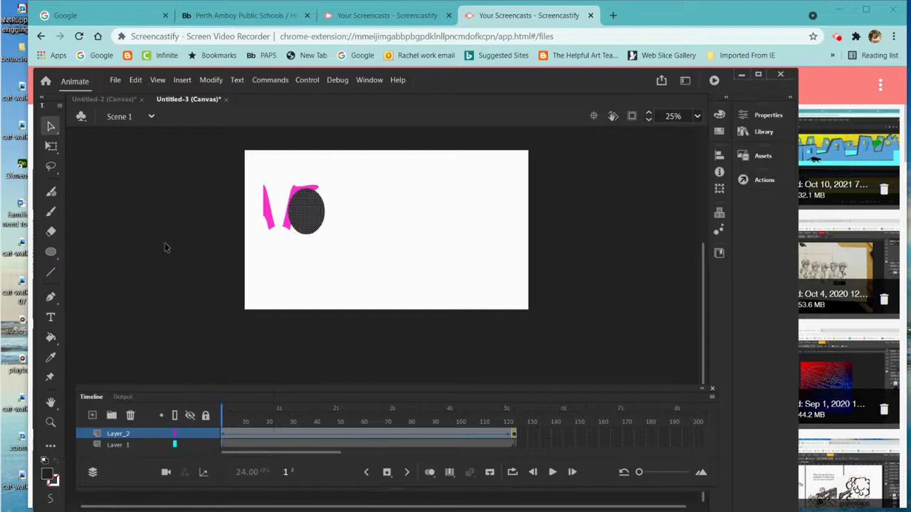
left_click(190, 297)
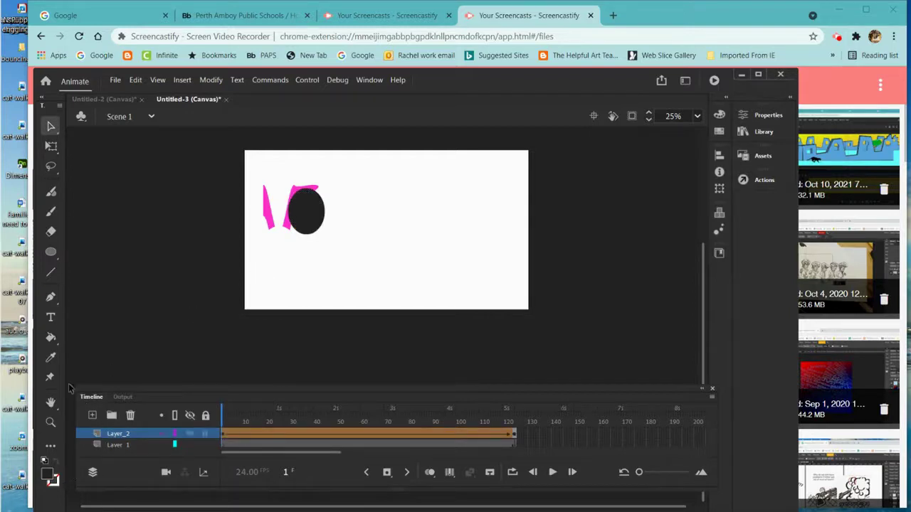
Step: Add an orange #FF9933 oval over the black oval and a small yellow oval on top
left_click(51, 252)
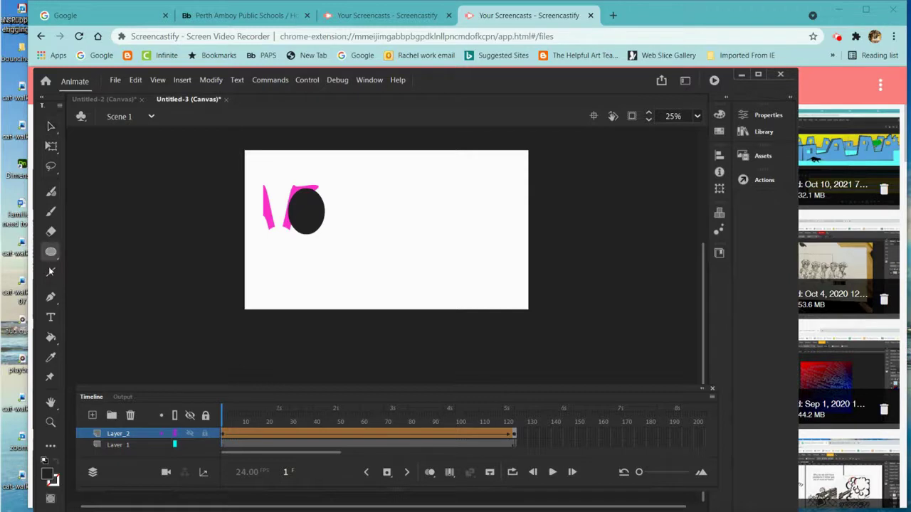
left_click(52, 480)
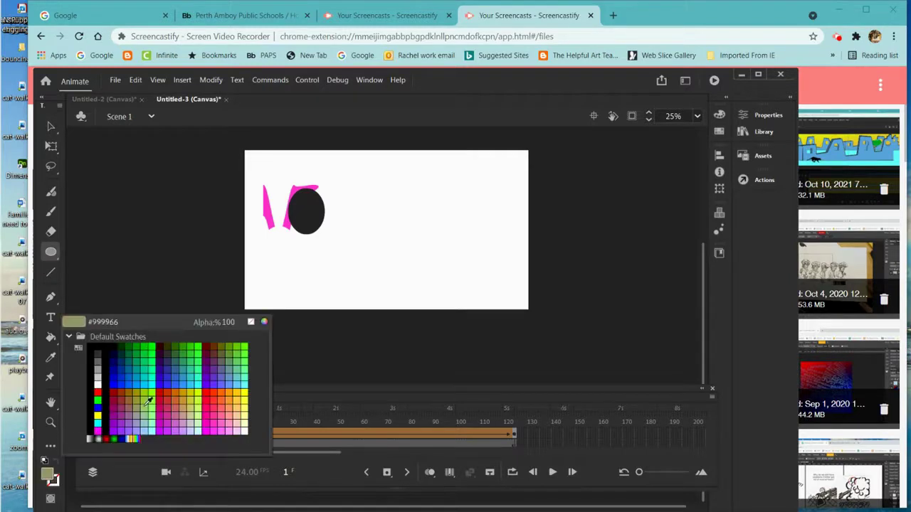
left_click(232, 398)
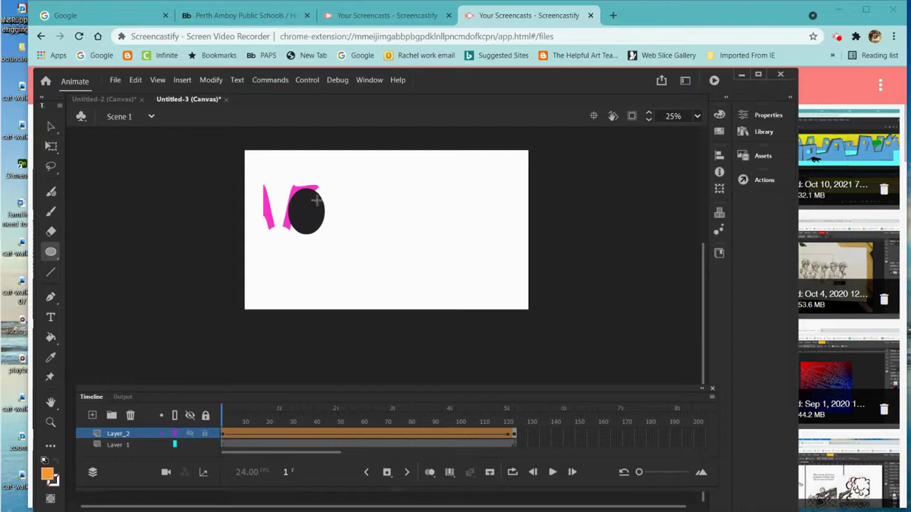
left_click_drag(306, 200, 330, 224)
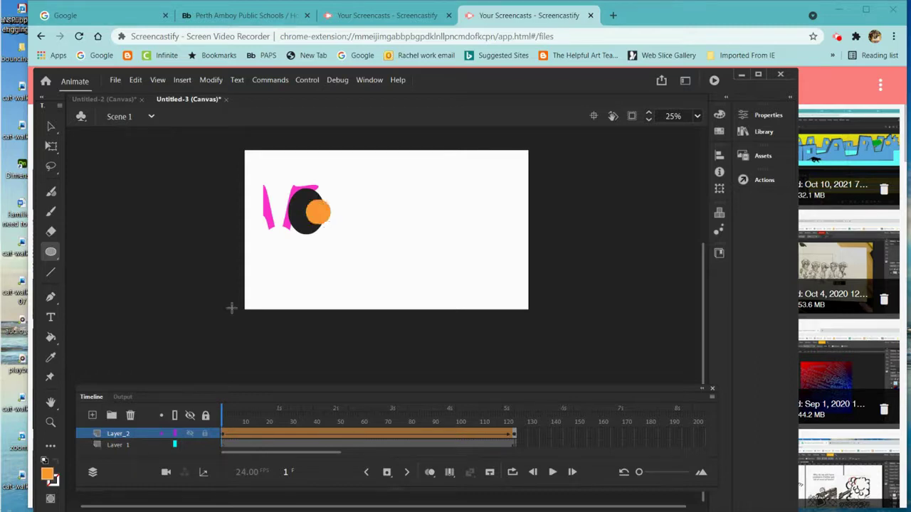
left_click(50, 476)
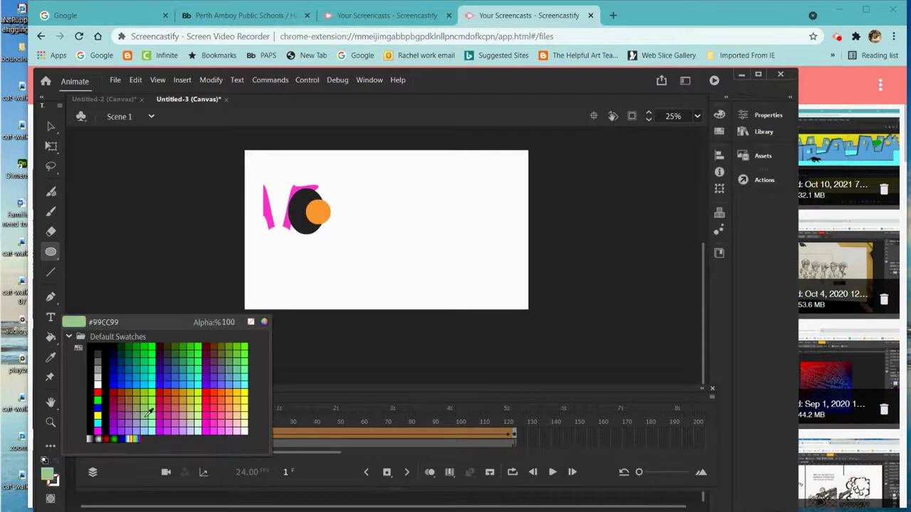
left_click(245, 406)
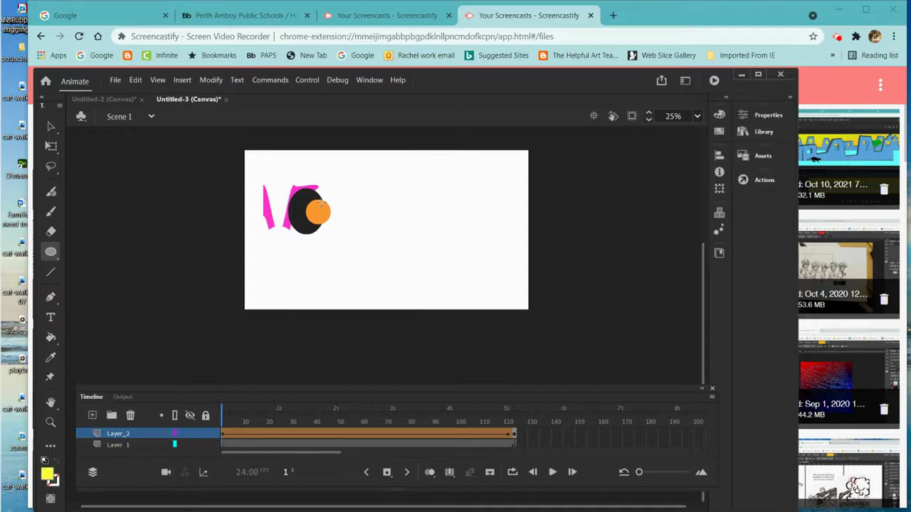
left_click_drag(321, 202, 340, 220)
Step: Draw a tall pink-red rectangle bar down from the stage's top
left_click(53, 257)
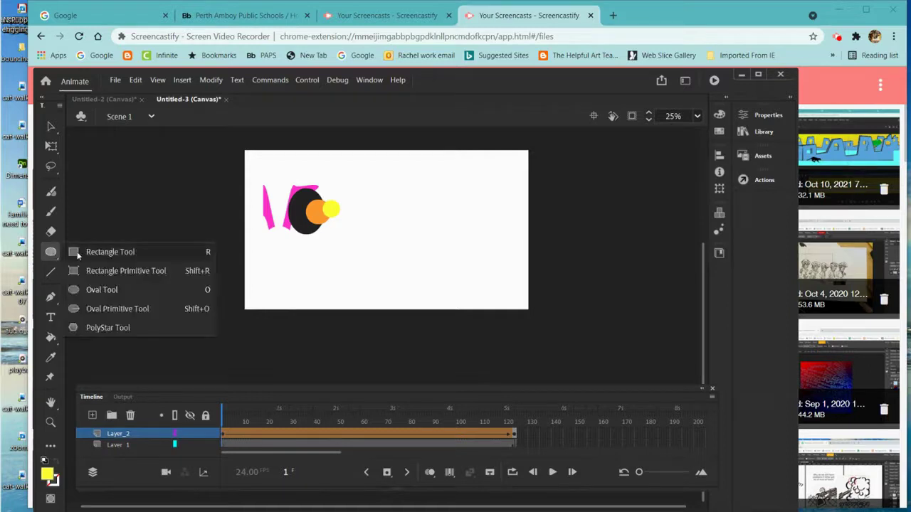
left_click(81, 254)
left_click(47, 476)
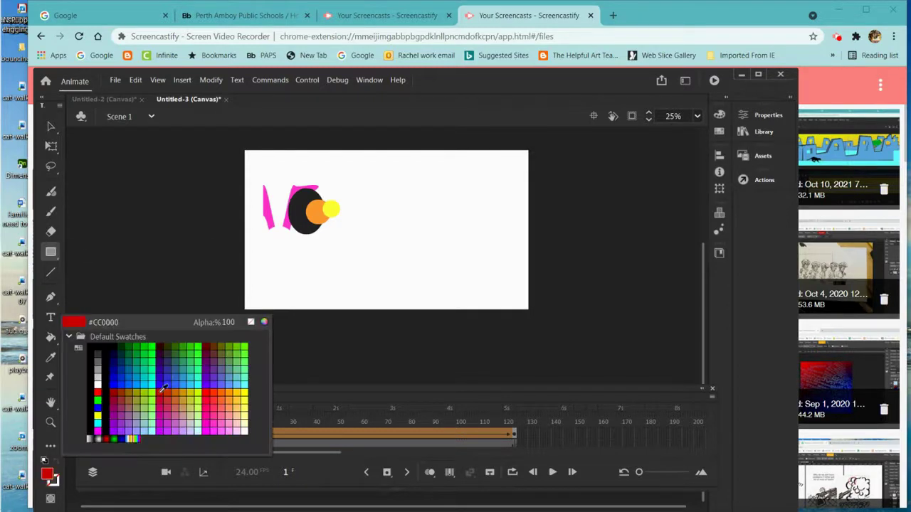
left_click(217, 410)
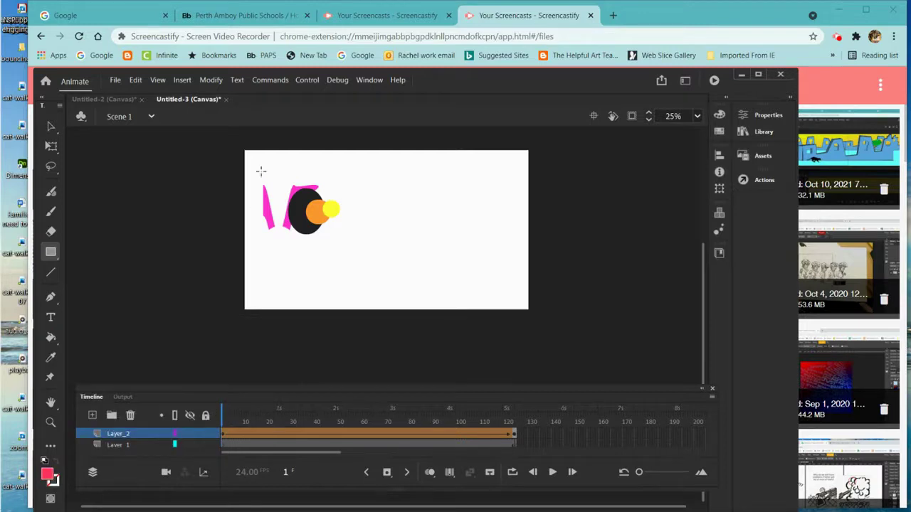
left_click_drag(283, 150, 274, 252)
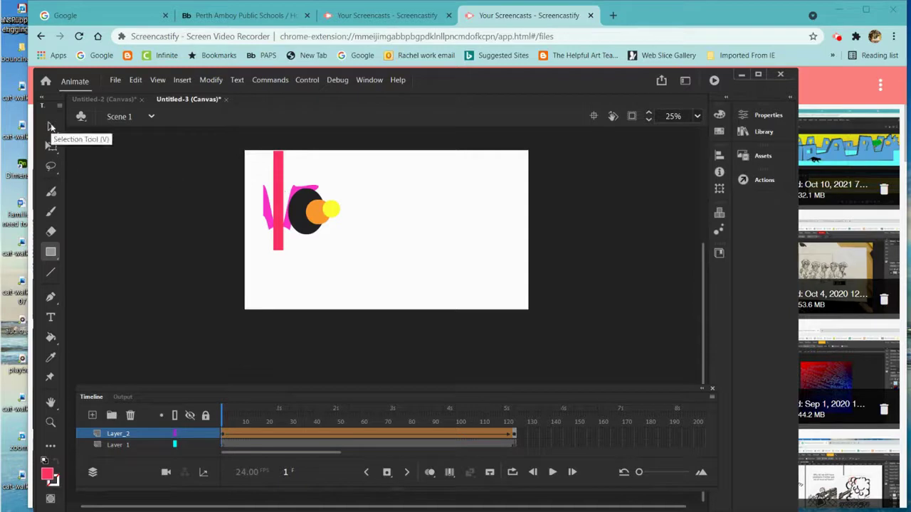
Step: Envelope-warp the pink-red bar into a wedge, then preview the tween through frame 125
left_click(50, 127)
left_click(276, 185)
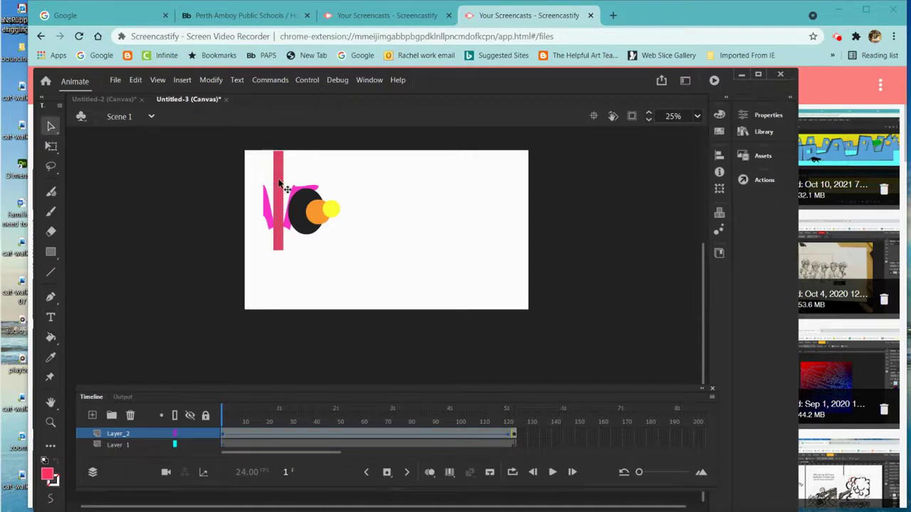
right_click(278, 181)
mouse_move(413, 363)
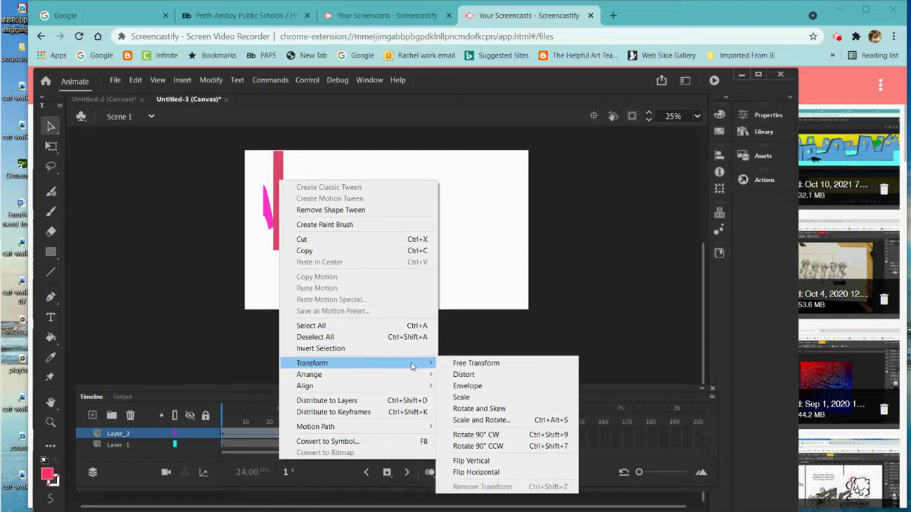
left_click(470, 385)
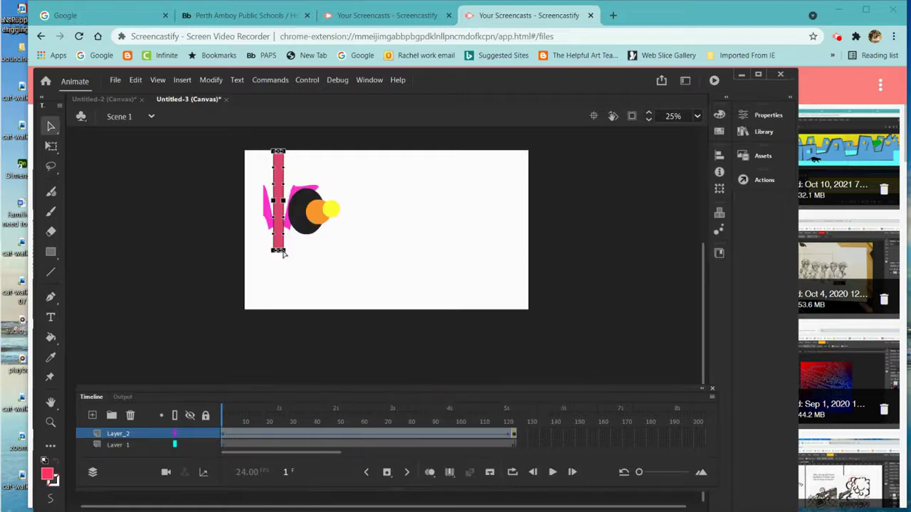
left_click_drag(283, 252, 346, 273)
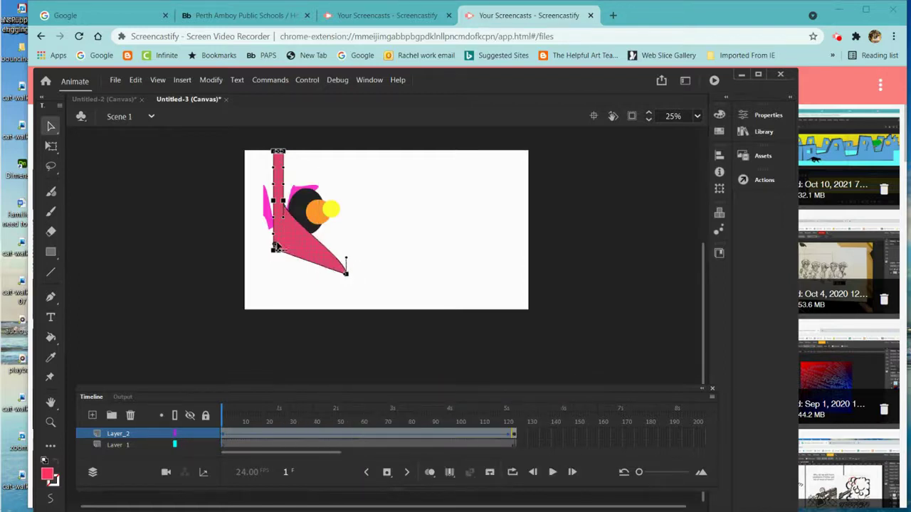
mouse_move(277, 247)
left_mouse_down()
mouse_move(293, 241)
mouse_move(275, 244)
mouse_move(270, 231)
left_mouse_up()
left_click(398, 199)
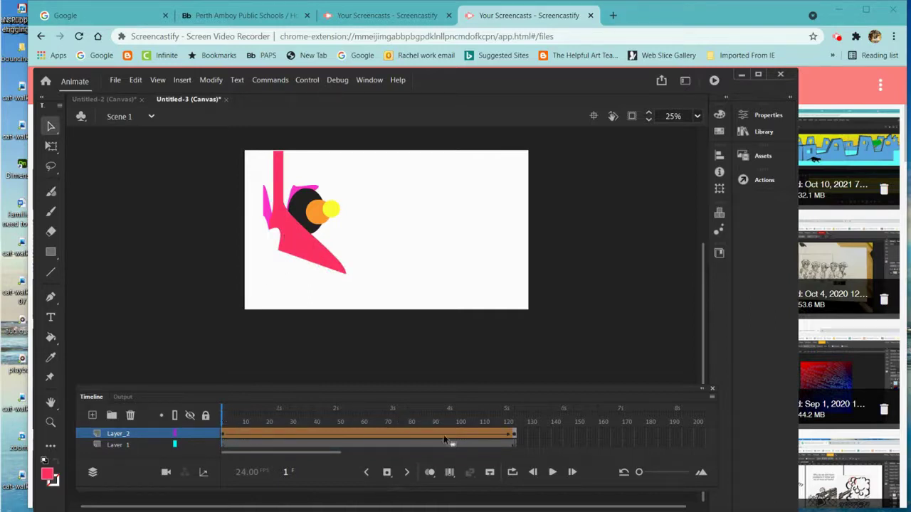
left_click(556, 474)
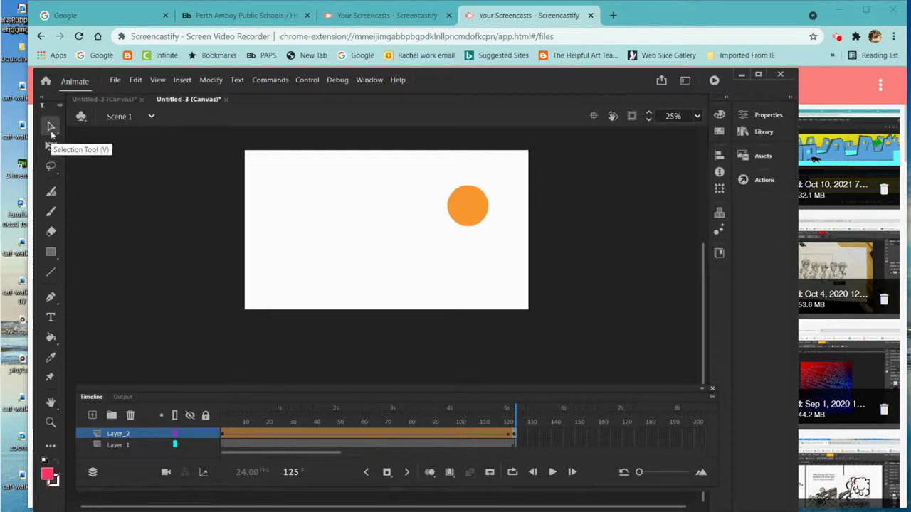
Step: Envelope-warp frame 125's orange circle into a V shape
left_click(469, 213)
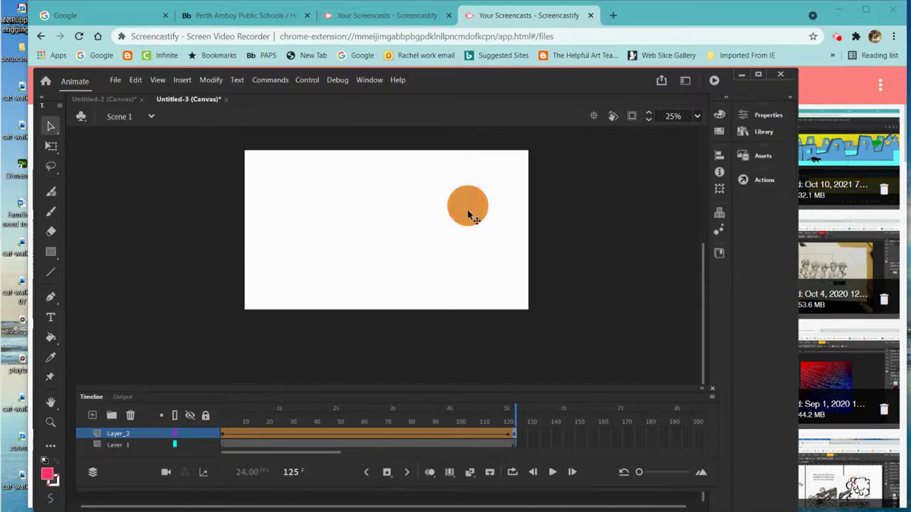
right_click(468, 213)
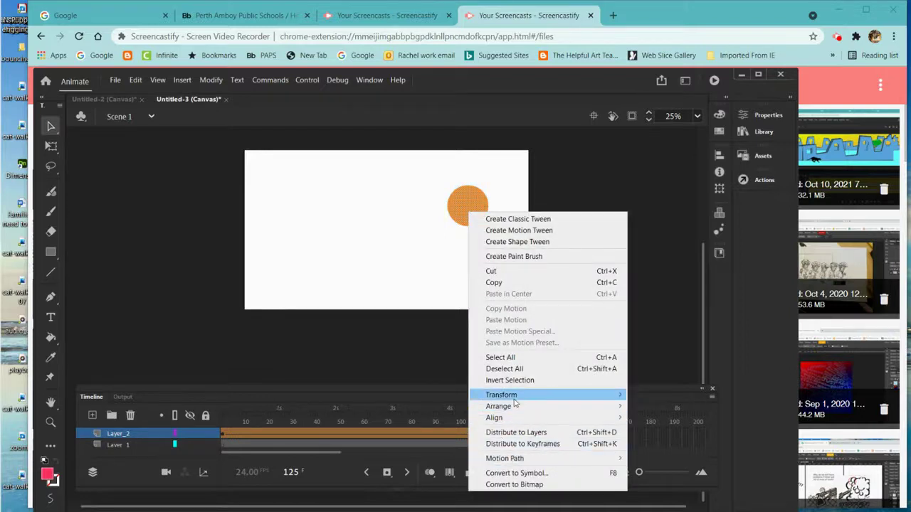
mouse_move(517, 398)
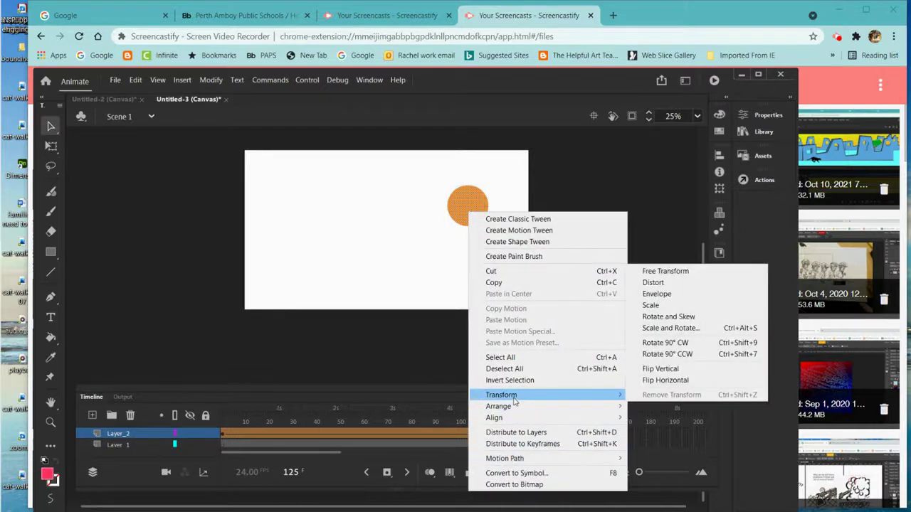
left_click(671, 295)
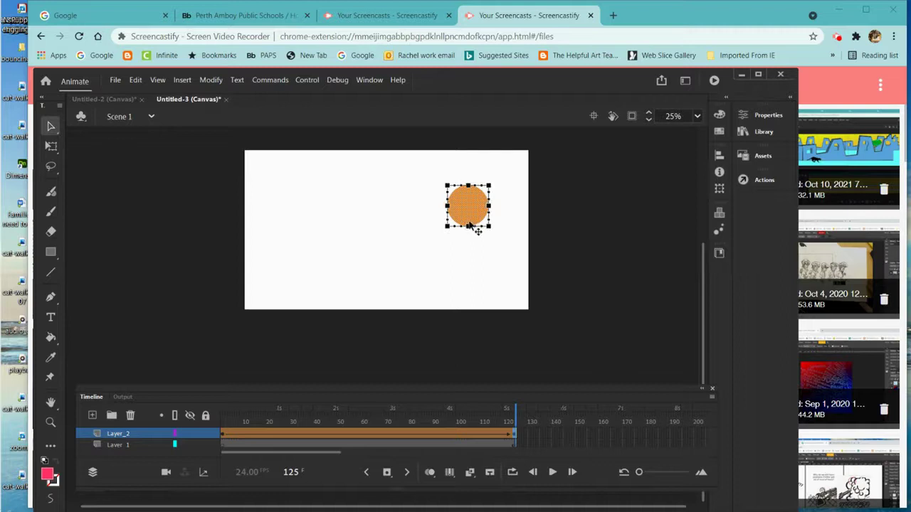
left_click_drag(469, 228, 469, 269)
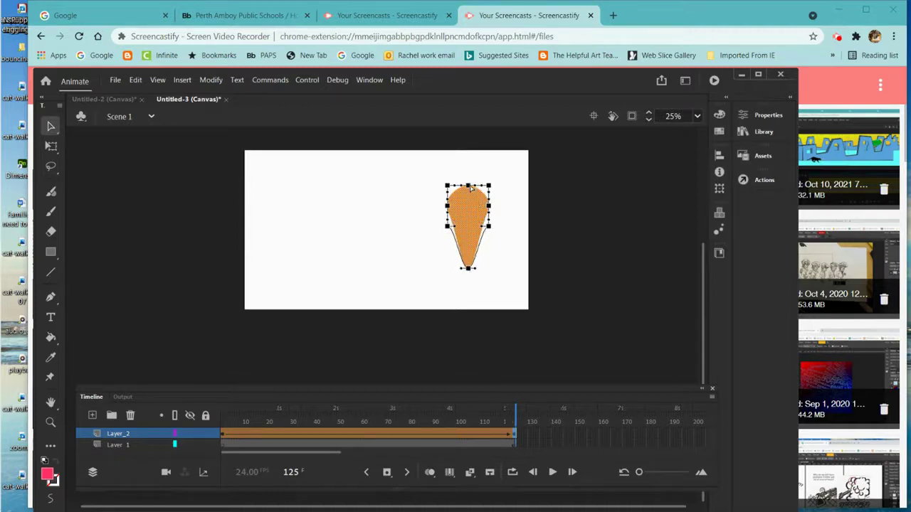
left_click_drag(468, 188, 467, 243)
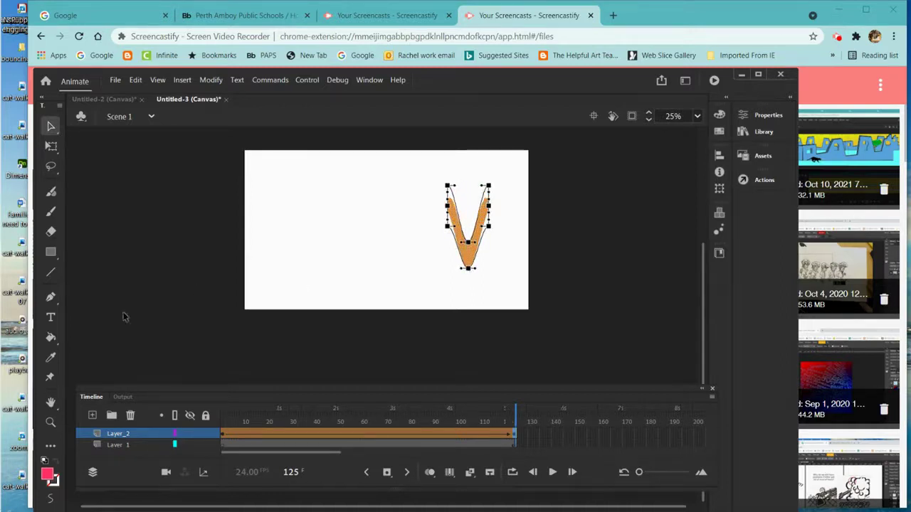
Step: Draw a yellow circle over the orange V's right arm and return to frame 1
left_click(51, 252)
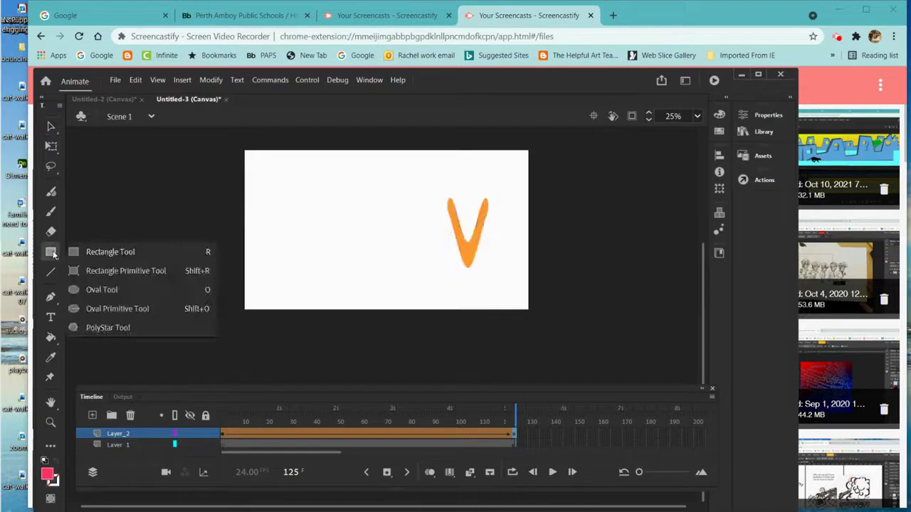
left_click(80, 287)
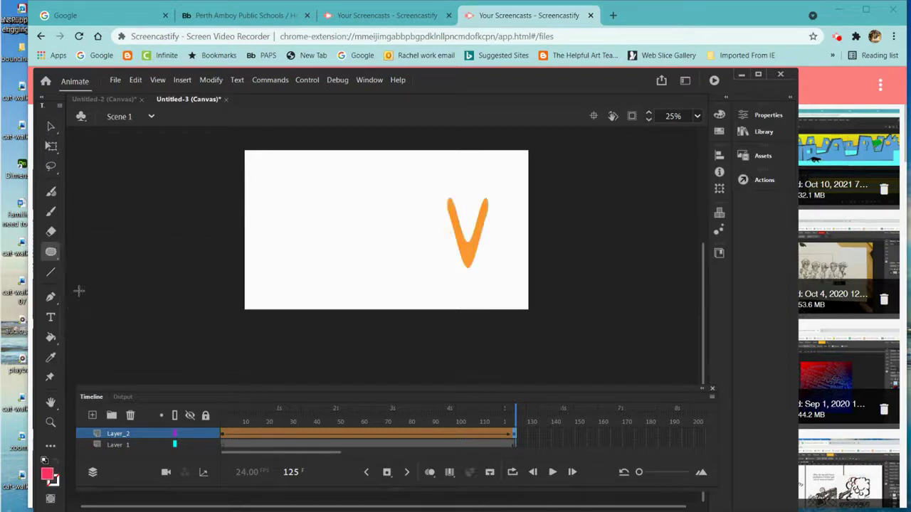
left_click(48, 476)
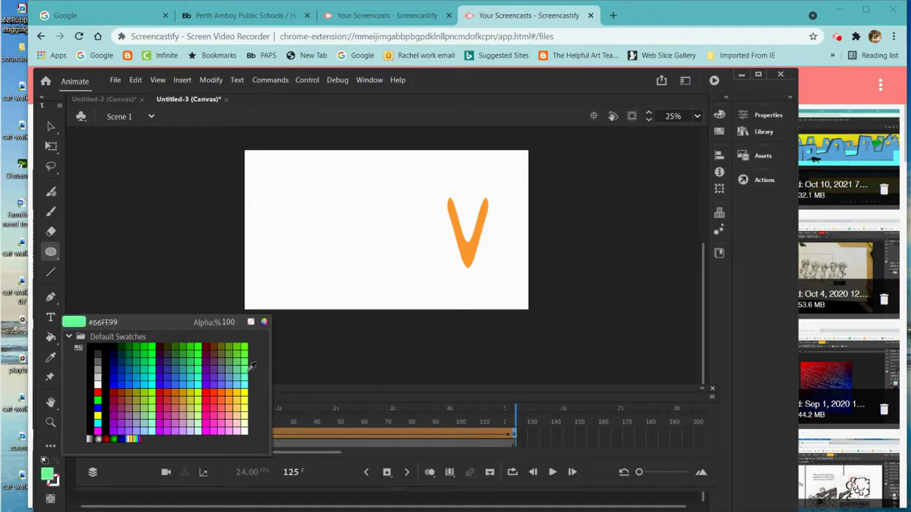
left_click(247, 393)
left_click_drag(465, 202, 492, 228)
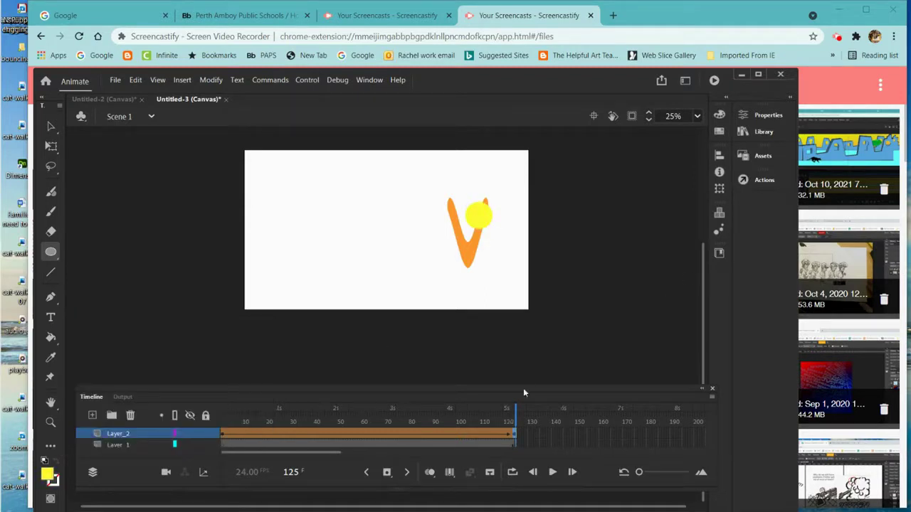
left_click_drag(514, 412, 114, 411)
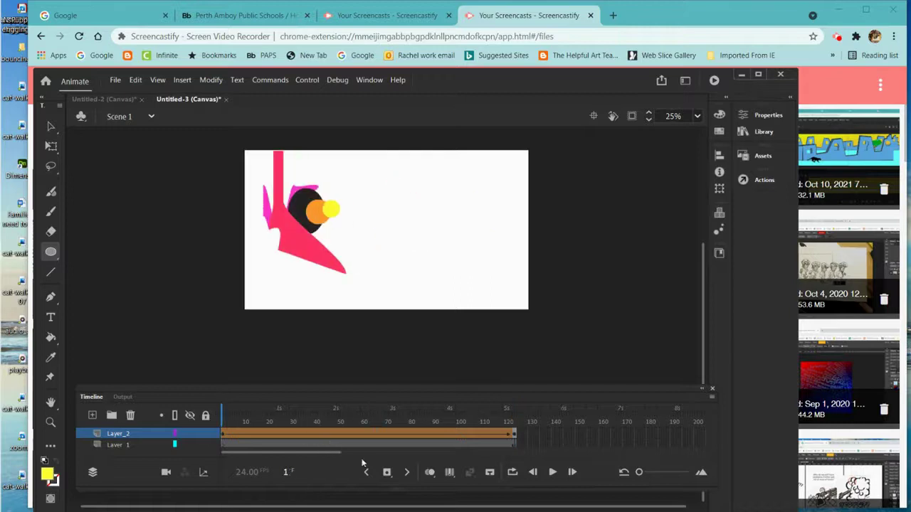
Step: Copy Layer_2's tween frames and paste them after frame 125
left_click(552, 472)
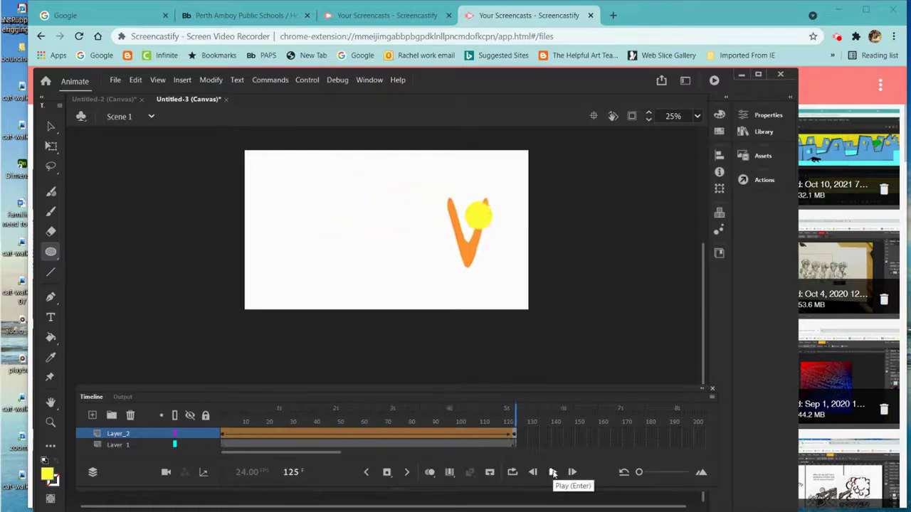
left_click(423, 431)
right_click(425, 436)
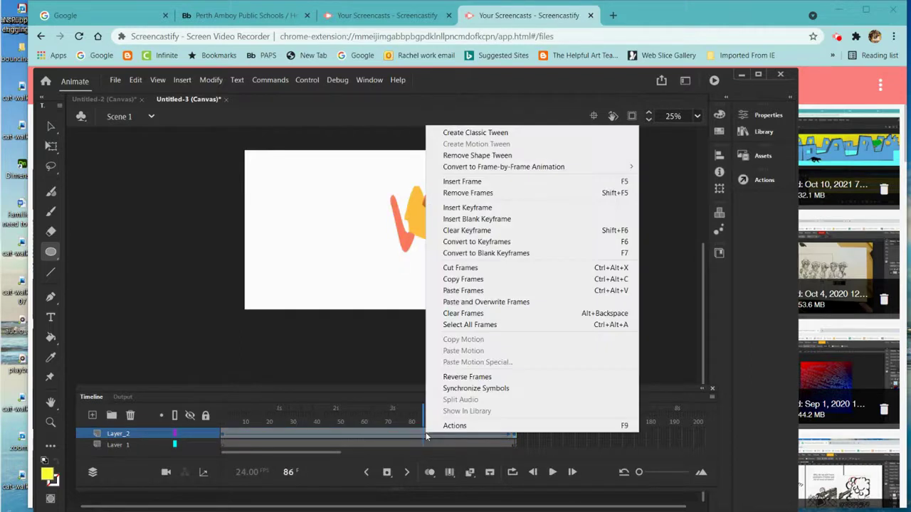
left_click(464, 279)
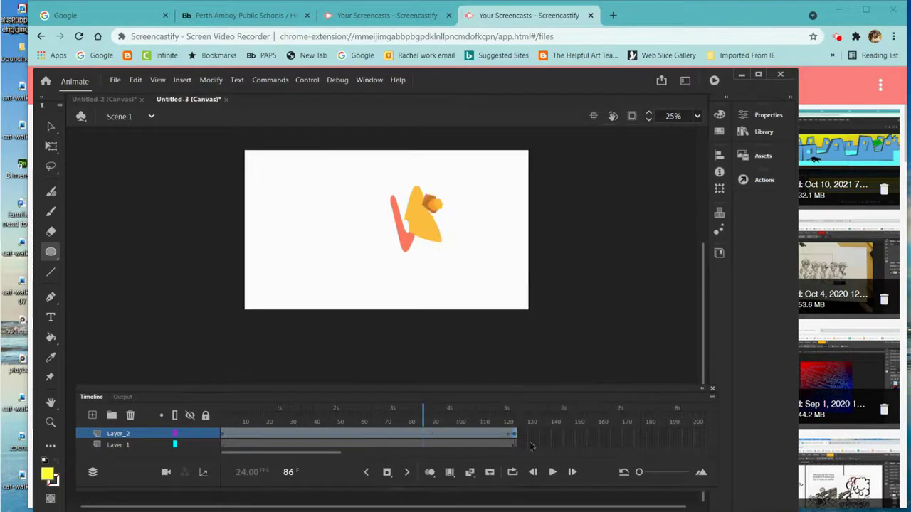
left_click(517, 436)
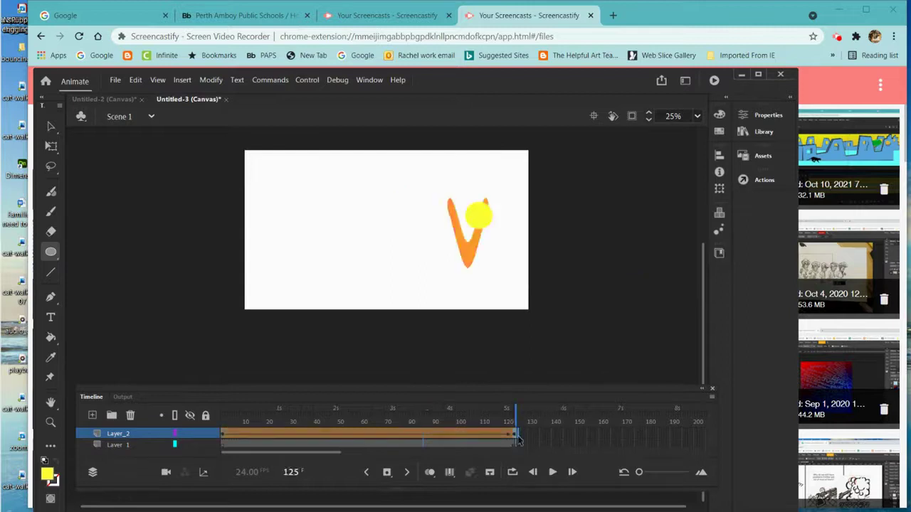
right_click(517, 437)
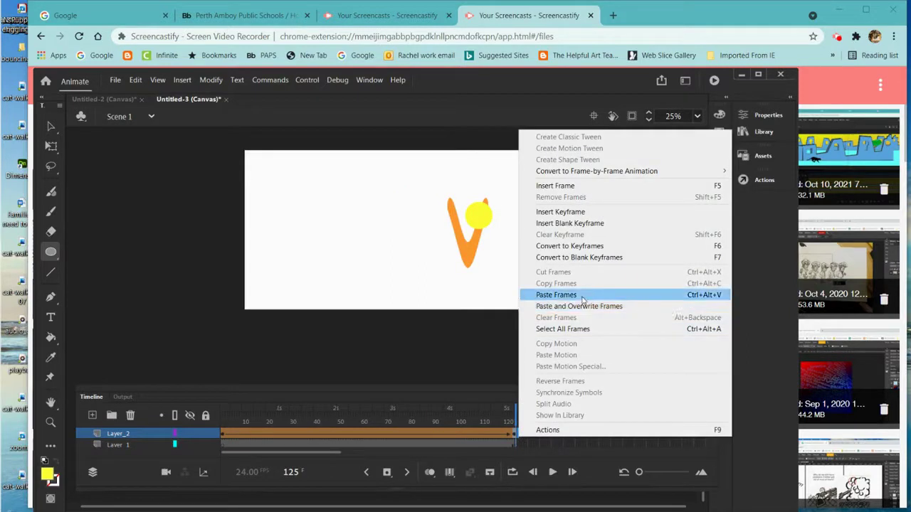
left_click(578, 294)
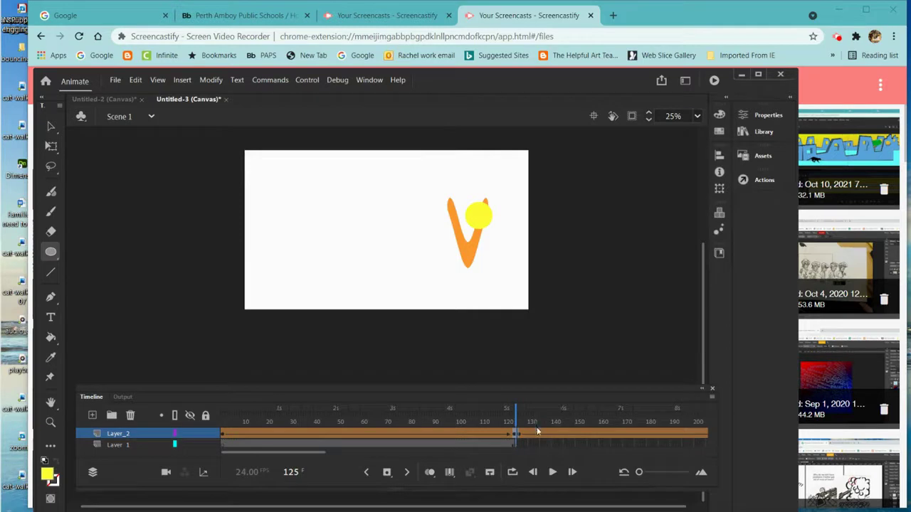
Step: Reverse the pasted frames so the shapes morph back, and play the loop
left_click(533, 435)
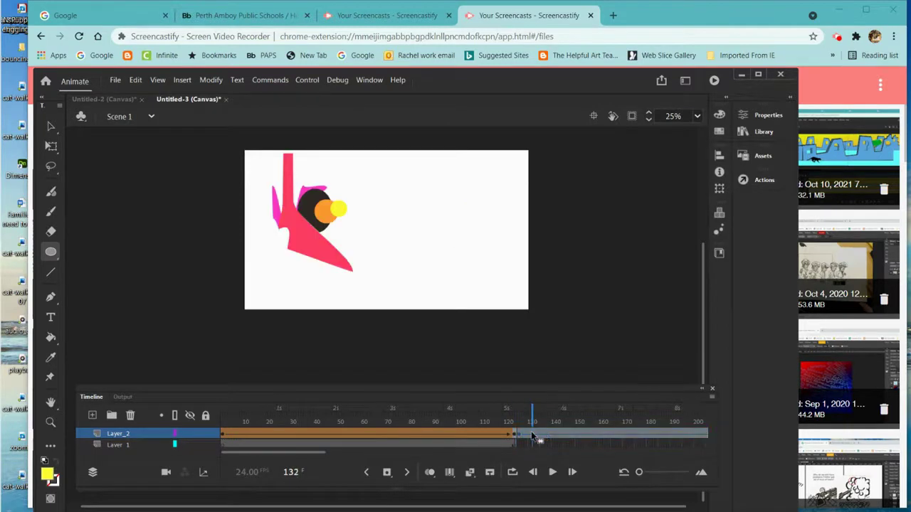
right_click(533, 436)
left_click(576, 377)
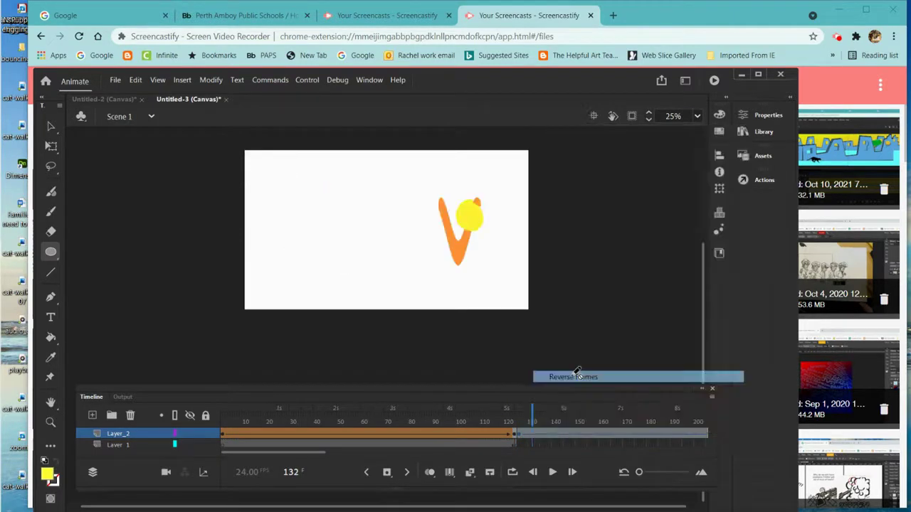
left_click_drag(533, 421, 223, 422)
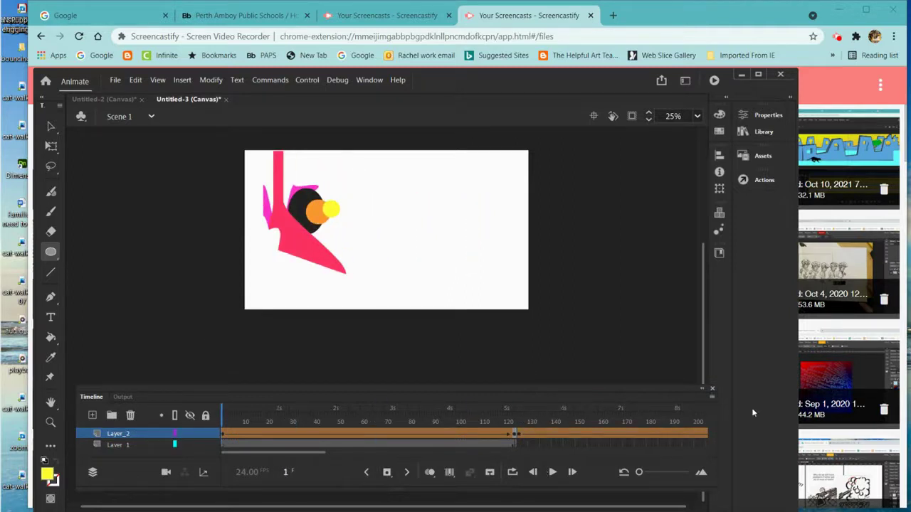
left_click(553, 473)
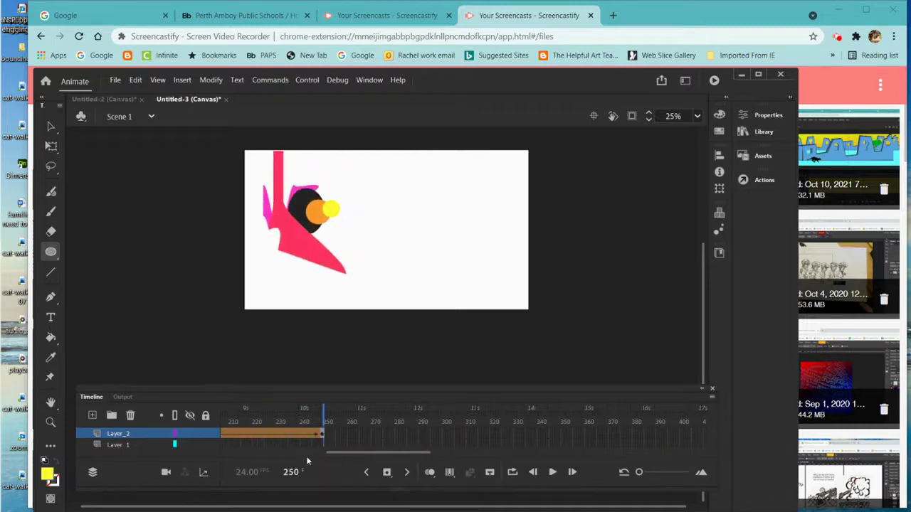
Step: Select Layer_1's frames and return the playhead to frame 1
left_click_drag(324, 420, 3, 411)
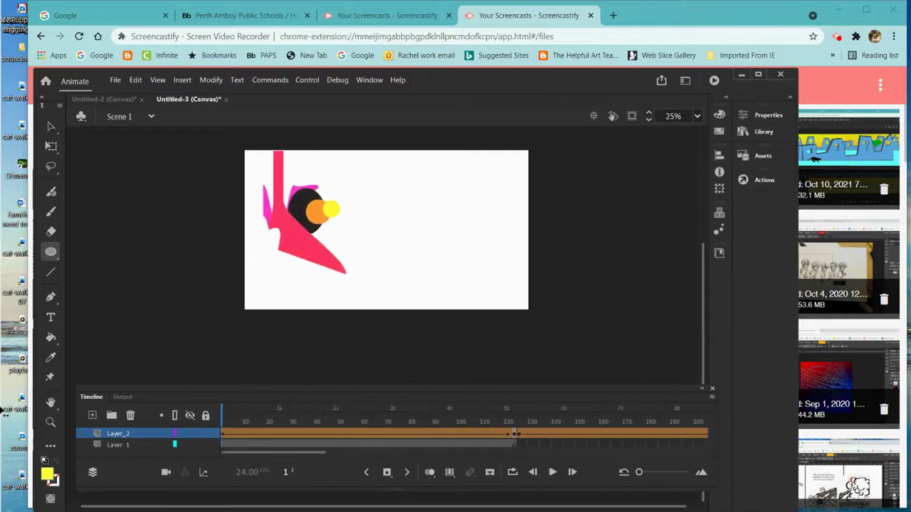
left_click(232, 442)
left_click_drag(232, 425, 223, 410)
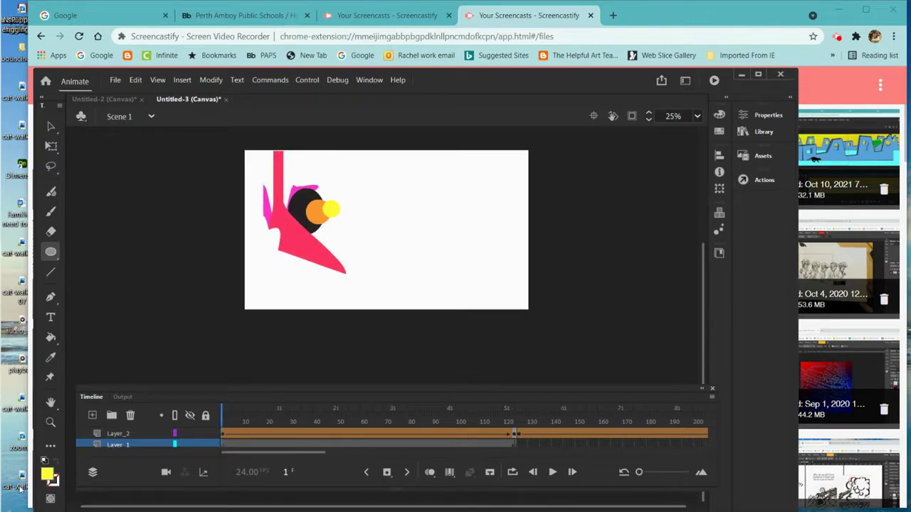
Step: Draw a red ellipse near the top right of the stage
left_click(51, 478)
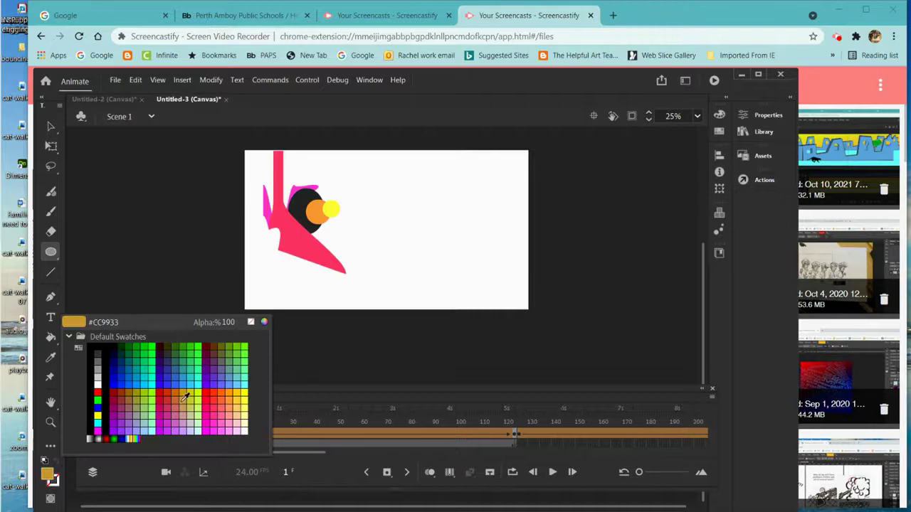
left_click(208, 394)
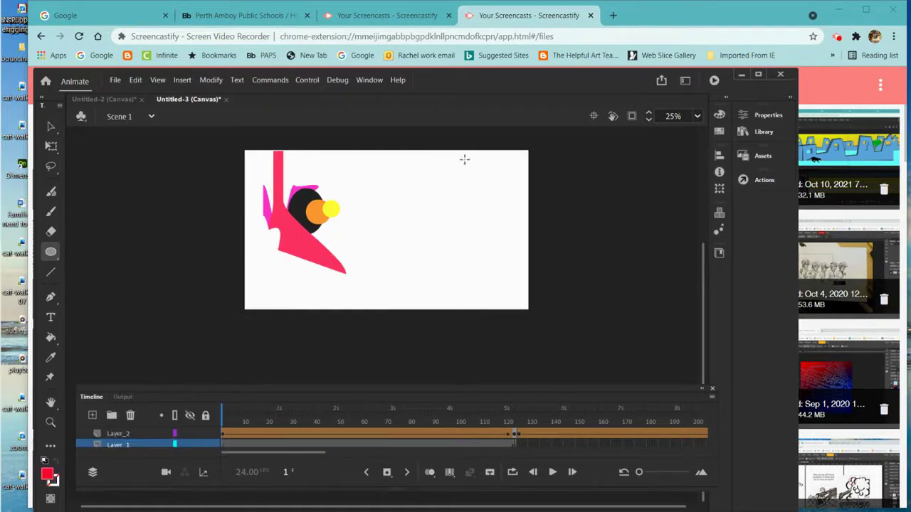
left_click_drag(468, 171, 395, 217)
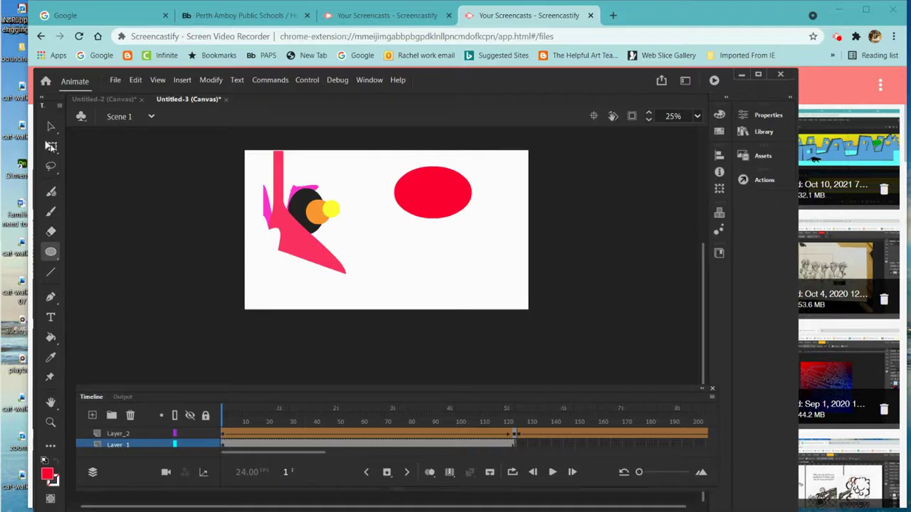
Step: Free-transform the red ellipse, pulling its lower-right edge and top outline outward
left_click(50, 126)
left_click(432, 191)
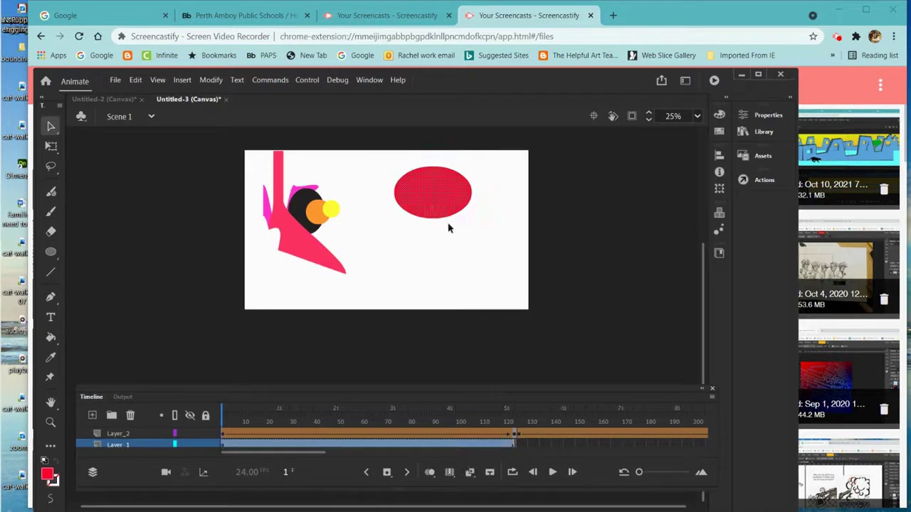
right_click(432, 198)
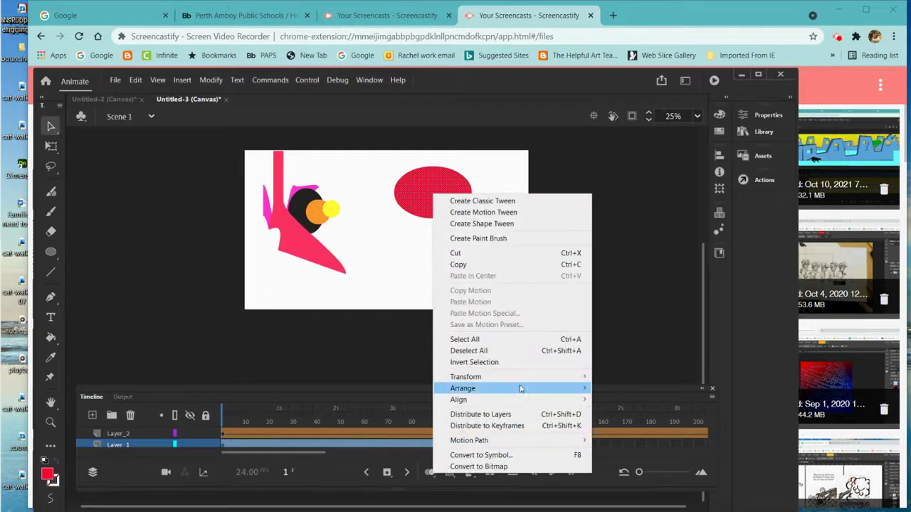
mouse_move(521, 378)
left_click(659, 378)
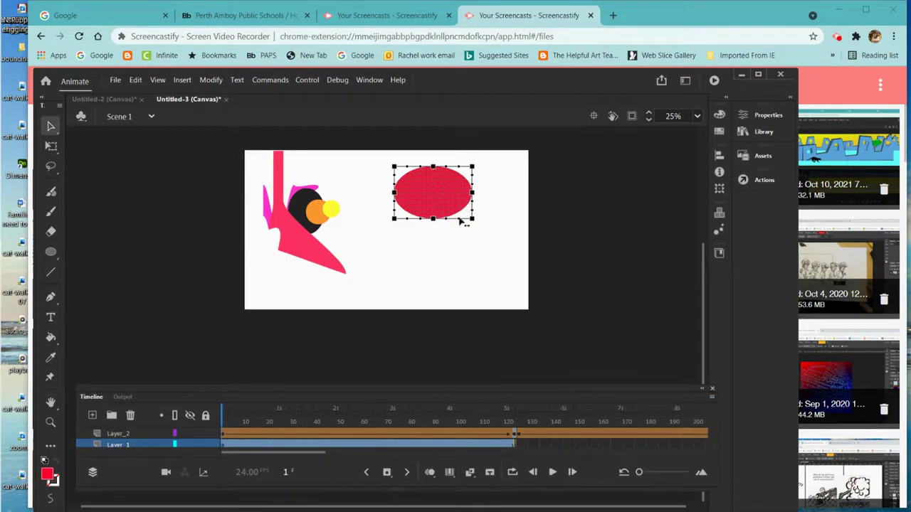
left_click_drag(460, 222, 508, 229)
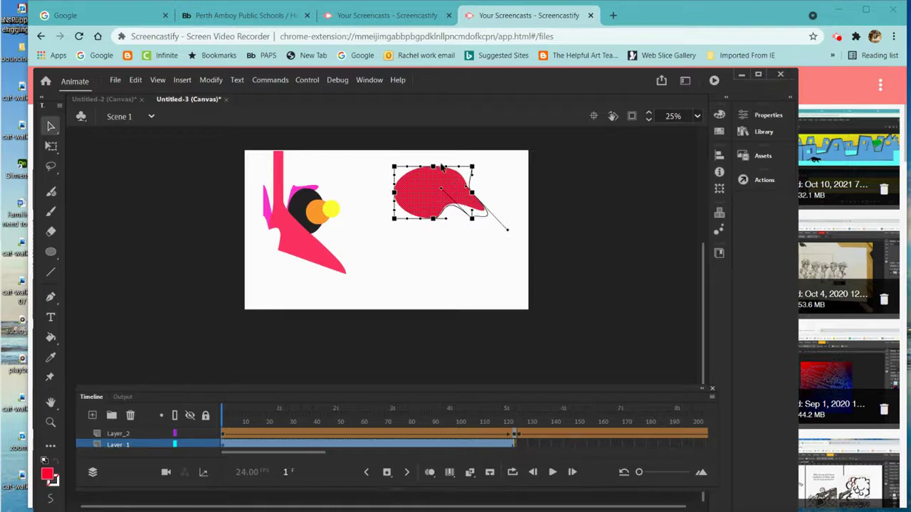
left_click_drag(446, 169, 541, 145)
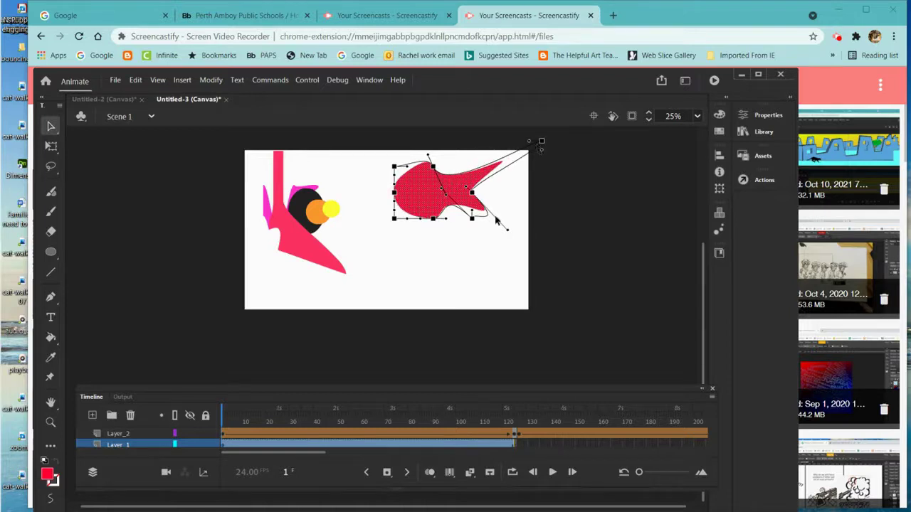
left_click(488, 226)
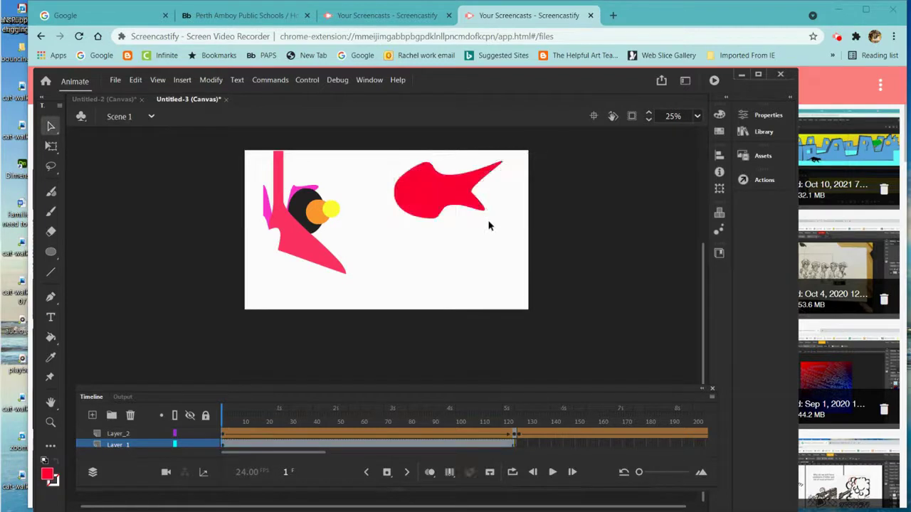
Step: Envelope-warp the red shape into a swooping fish with a long pointed tail
right_click(427, 187)
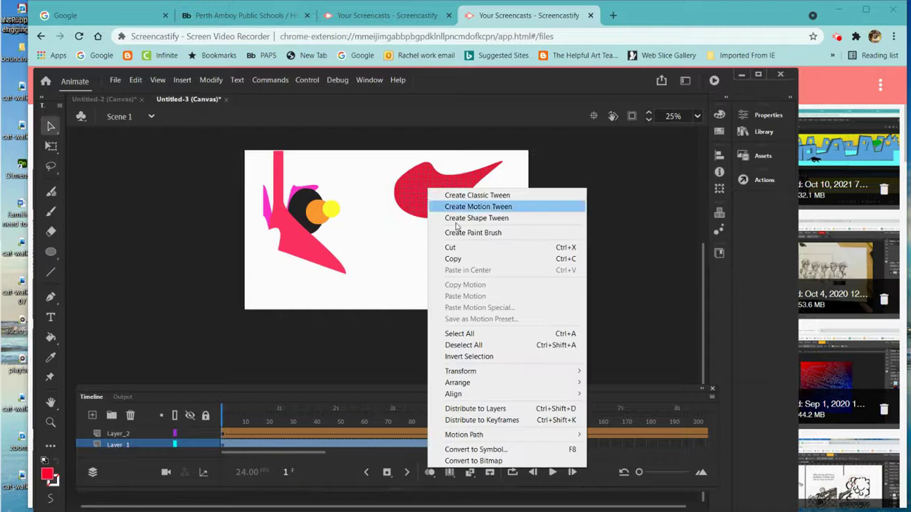
mouse_move(470, 371)
left_click(605, 393)
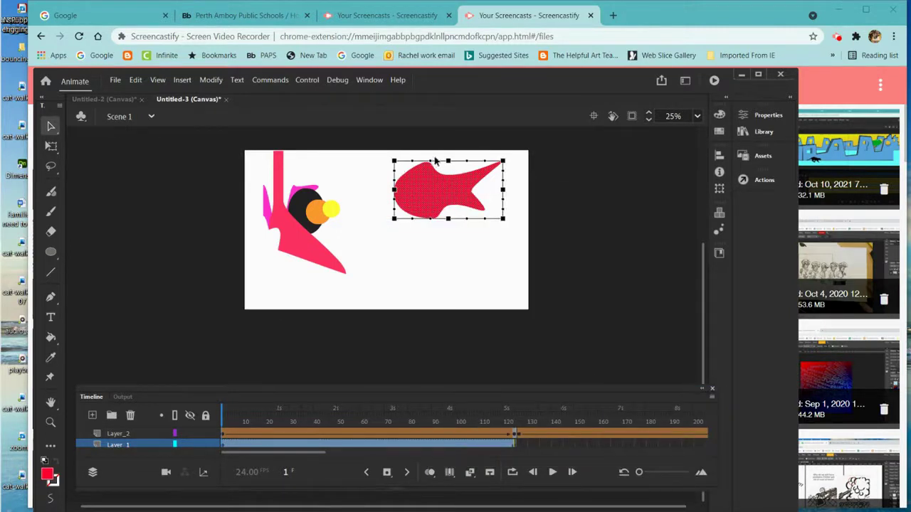
left_click_drag(432, 163, 442, 179)
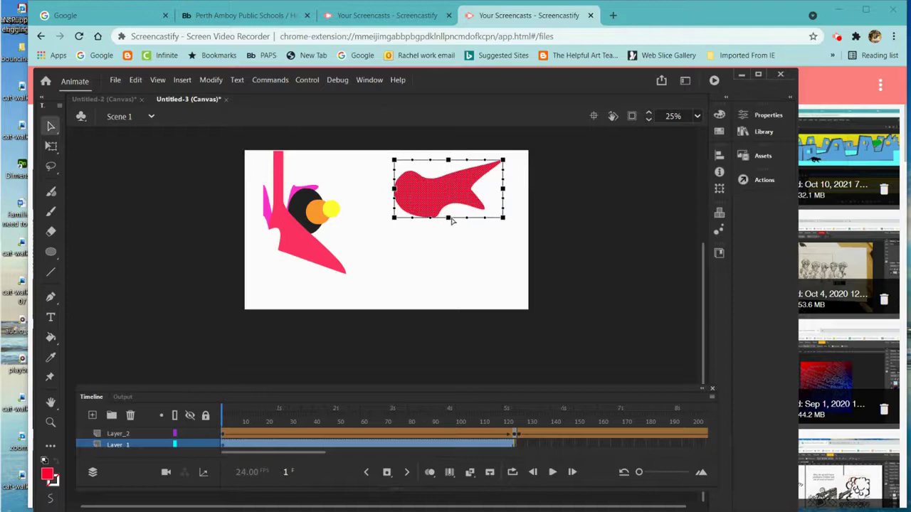
left_click_drag(449, 220, 446, 239)
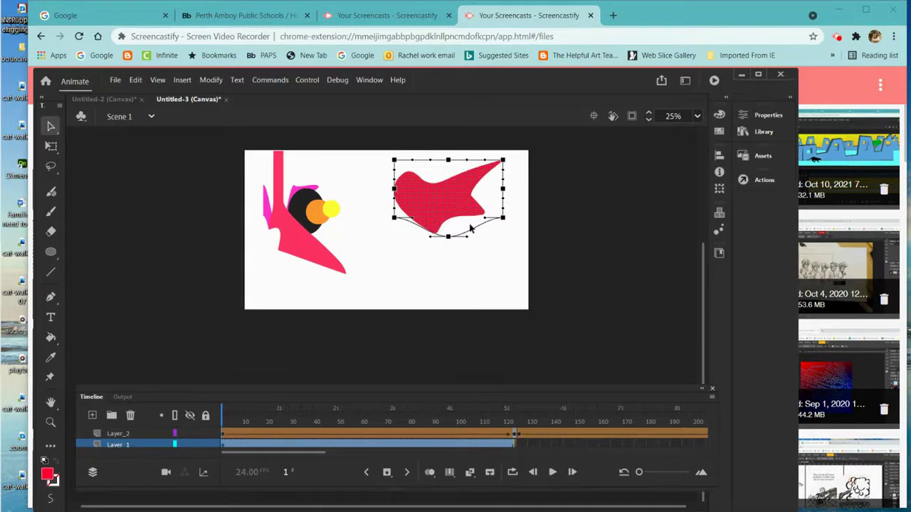
left_click_drag(499, 220, 567, 186)
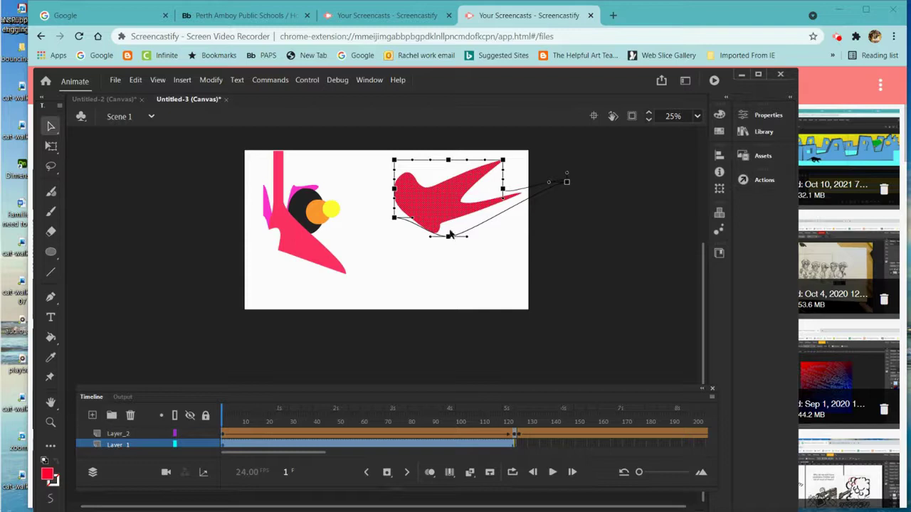
key("v")
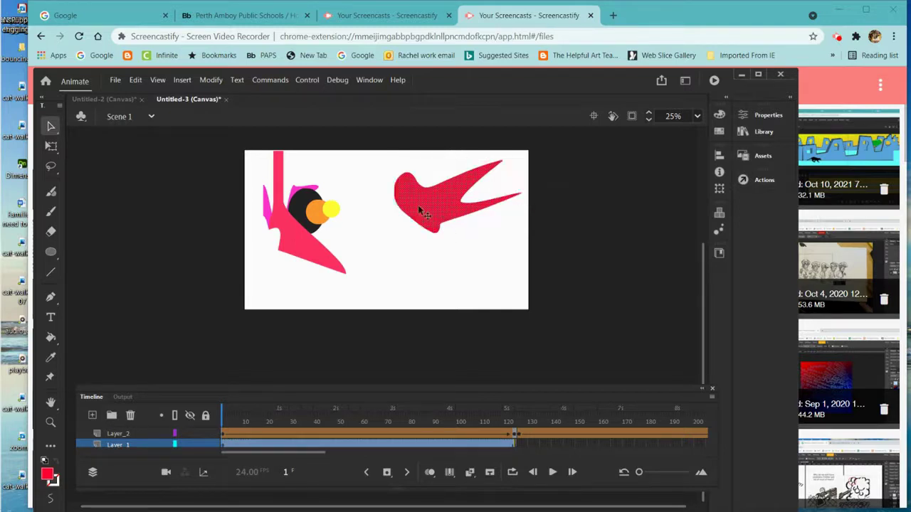
Step: Draw a small blue circle as the red fish's eye, then scrub to frame 125
left_click(220, 261)
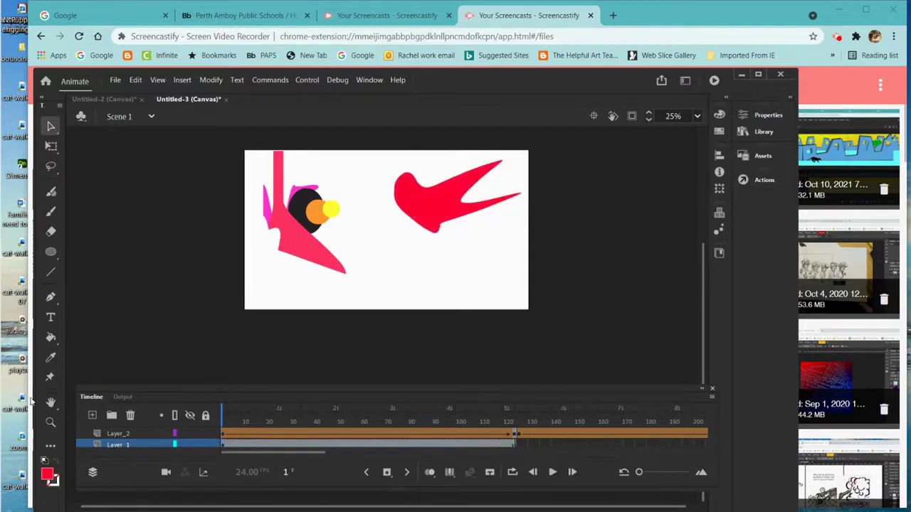
left_click(52, 476)
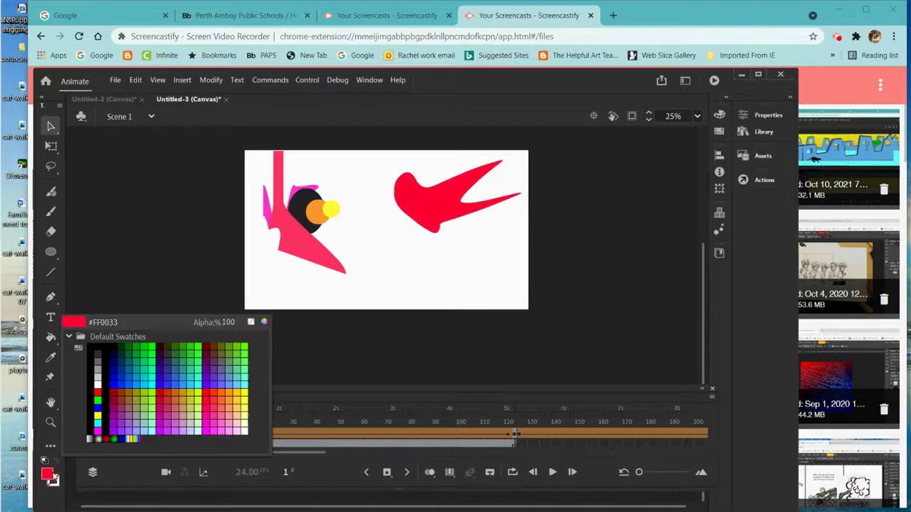
left_click(127, 379)
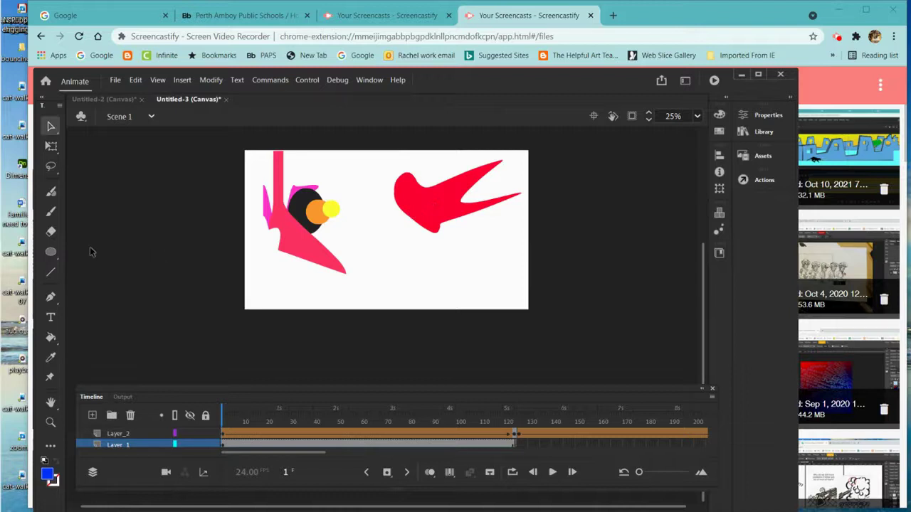
left_click(51, 252)
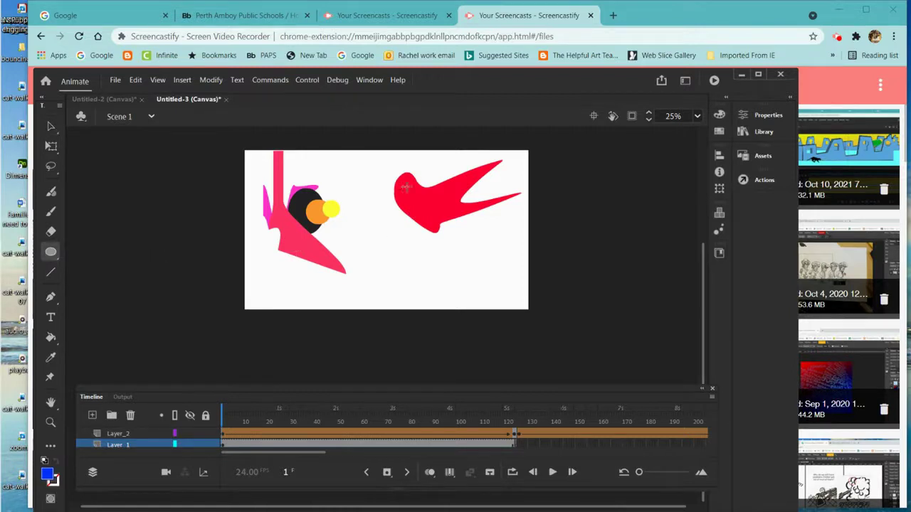
left_click_drag(406, 187, 427, 208)
left_click_drag(223, 420, 517, 423)
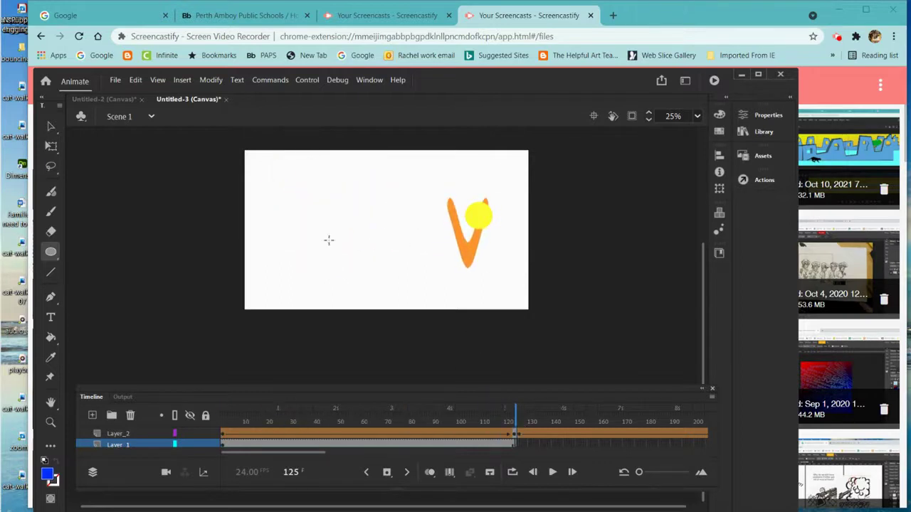
Step: Draw a magenta oval at the lower left with a small yellow dot on it
left_click(48, 474)
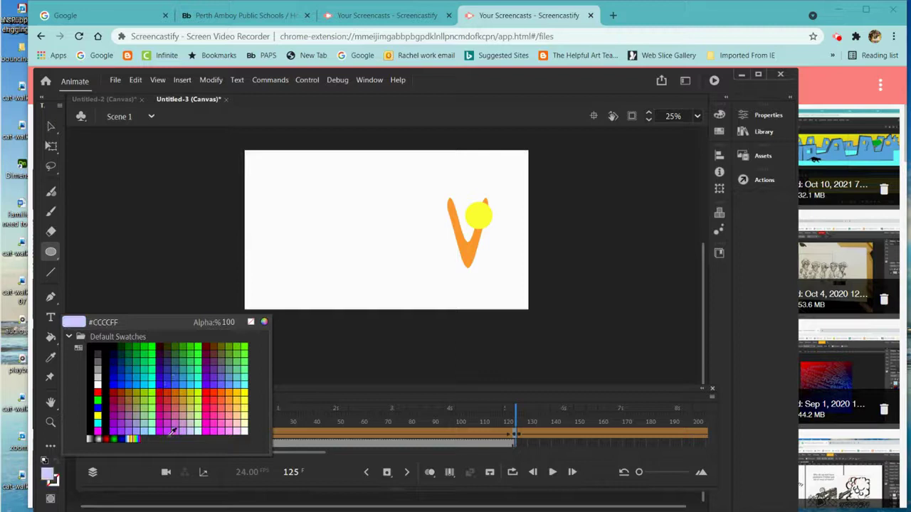
left_click(169, 410)
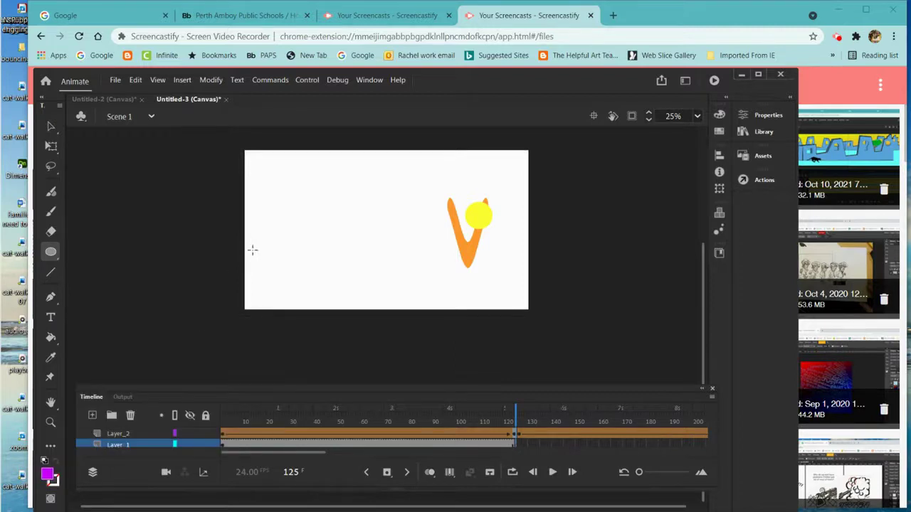
left_click_drag(252, 250, 344, 302)
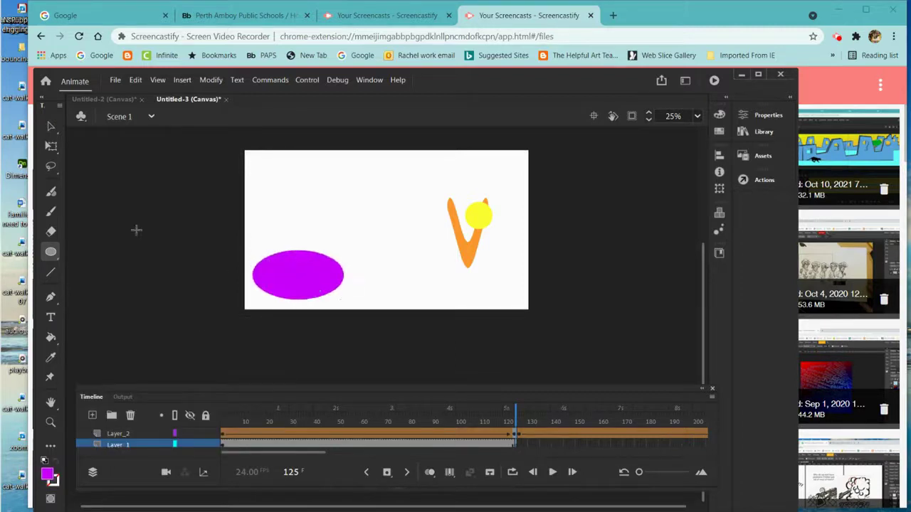
left_click(49, 476)
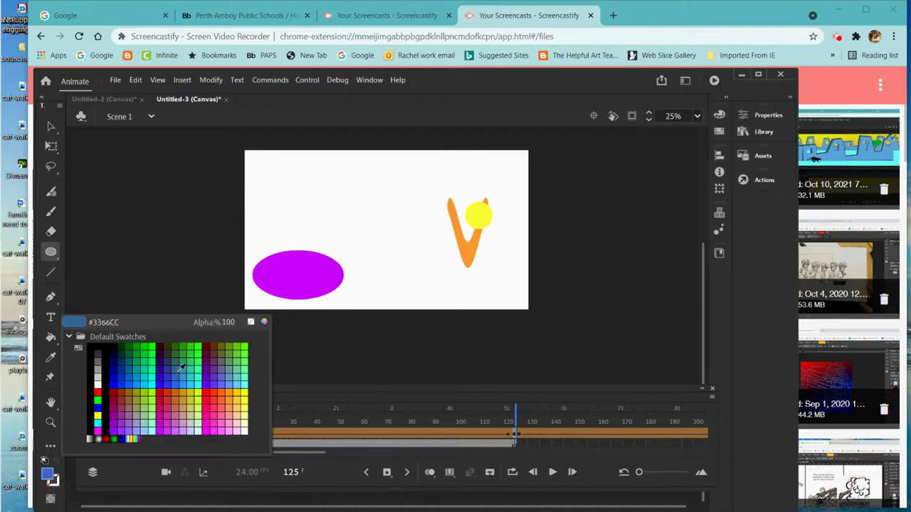
left_click(245, 396)
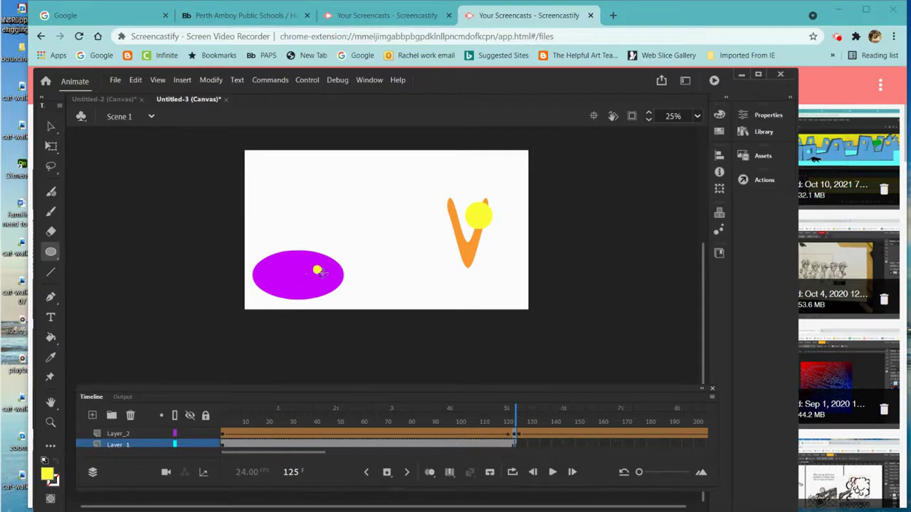
left_click_drag(322, 273, 326, 277)
Step: Envelope-warp the oval and dot into a fish with an upswept peak and long lower-left tail
key("v")
left_click_drag(223, 230, 330, 313)
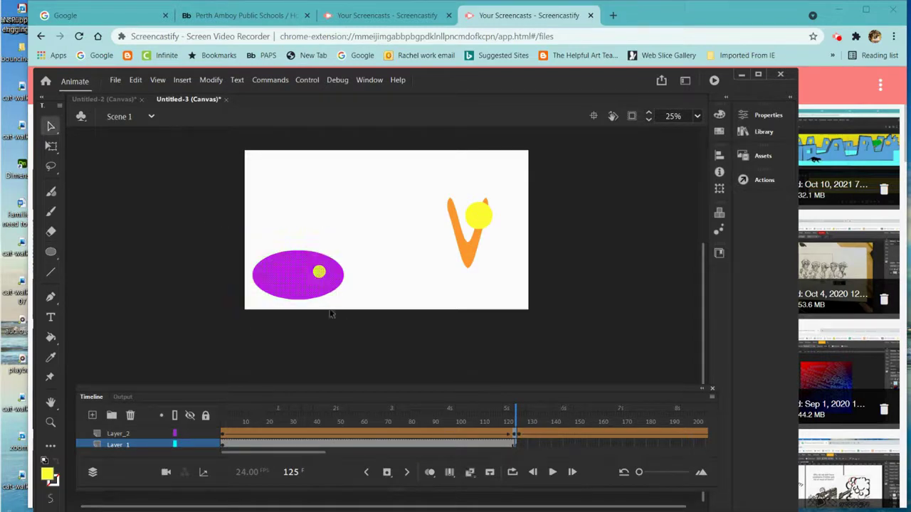
right_click(307, 283)
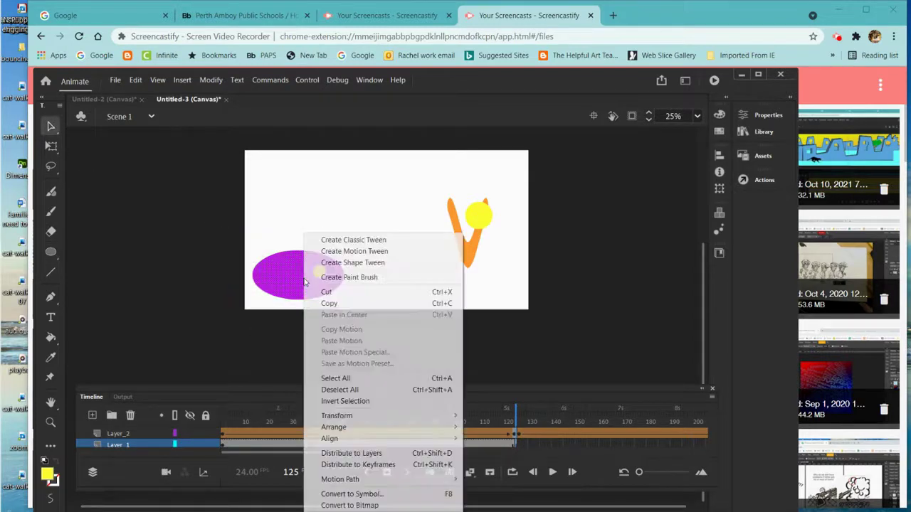
mouse_move(375, 425)
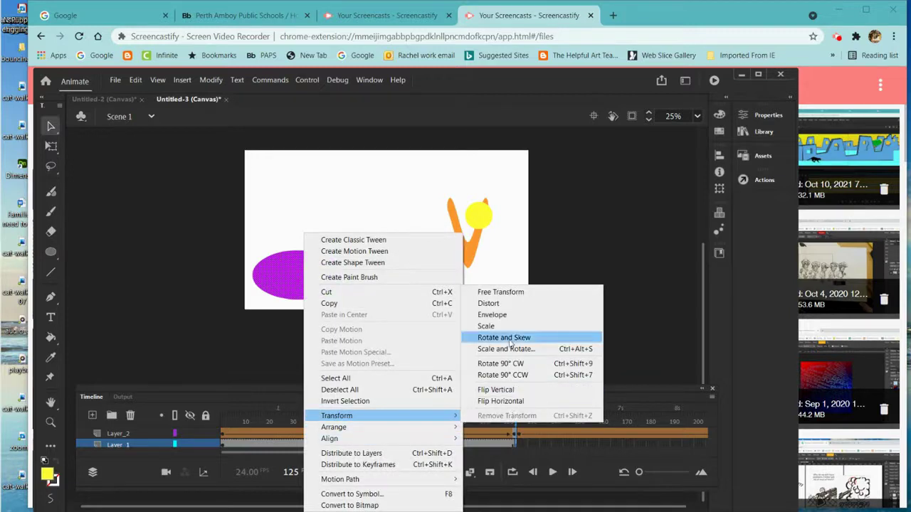
left_click(511, 318)
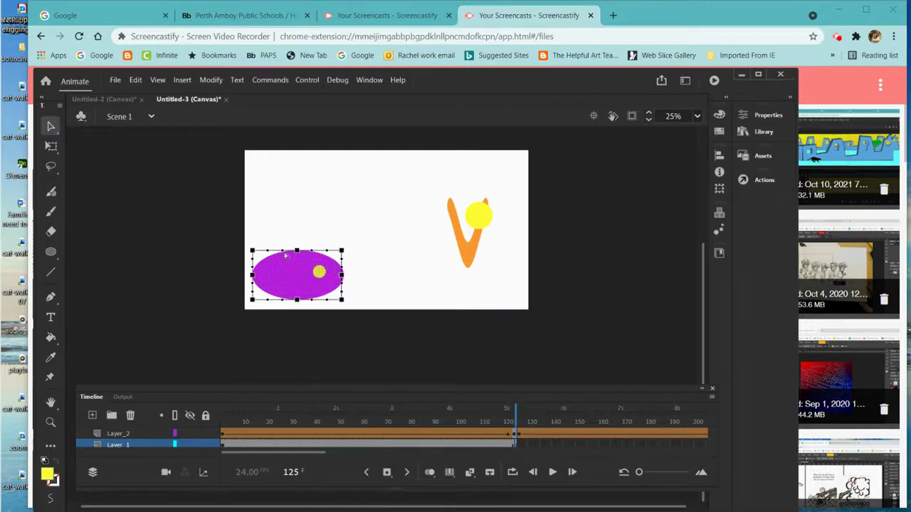
left_click_drag(283, 253, 282, 278)
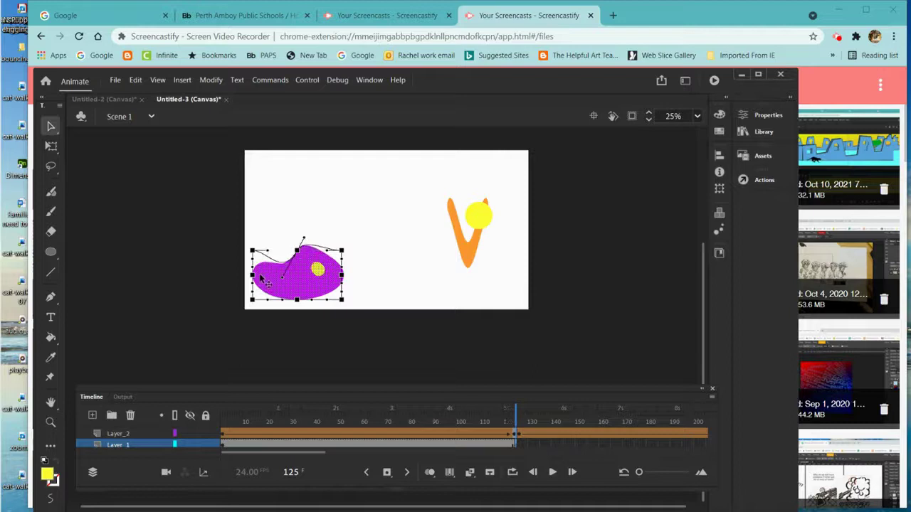
left_click_drag(253, 251, 252, 206)
left_click_drag(253, 275, 277, 273)
left_click_drag(253, 301, 204, 341)
left_click_drag(297, 301, 284, 283)
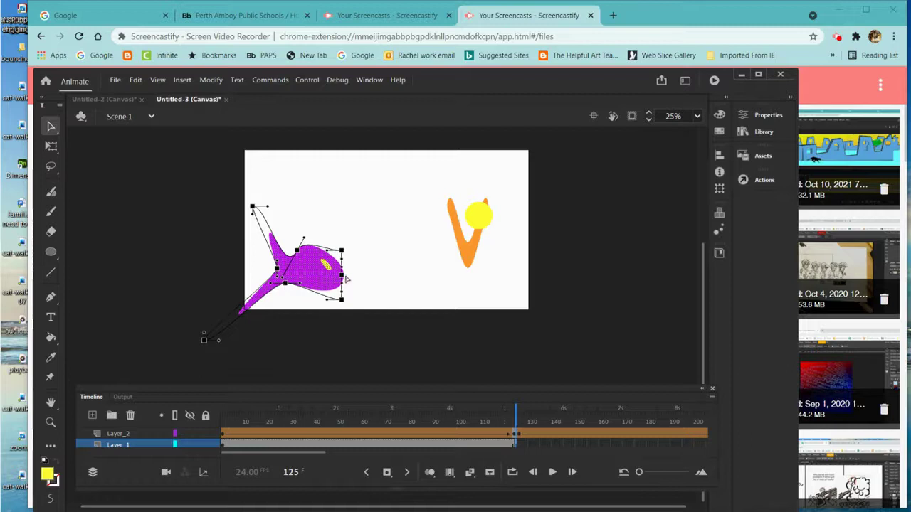
left_click_drag(344, 278, 359, 277)
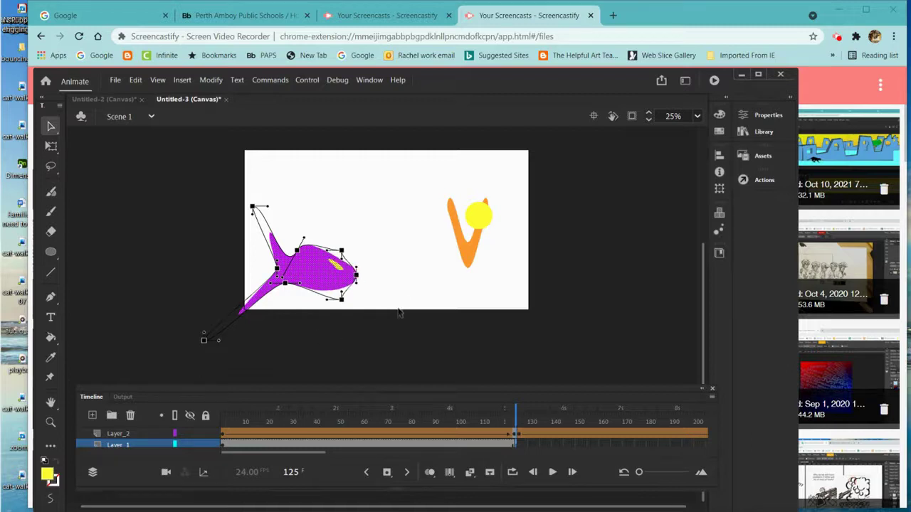
left_click(403, 299)
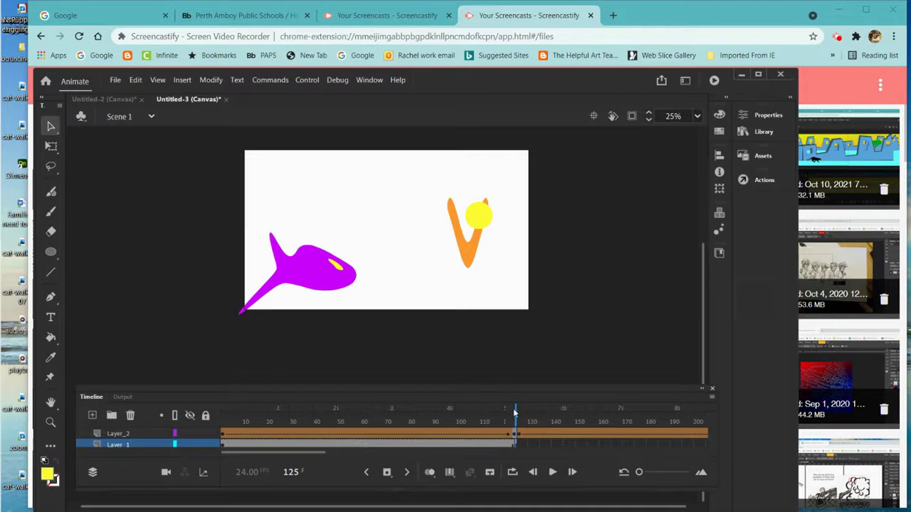
Step: Create a shape tween across Layer_1's frames
left_click_drag(514, 409, 308, 412)
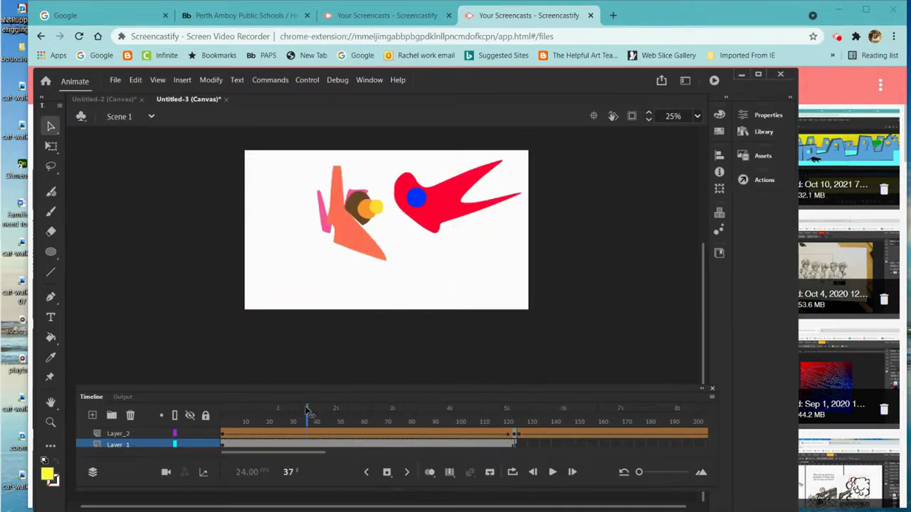
right_click(308, 443)
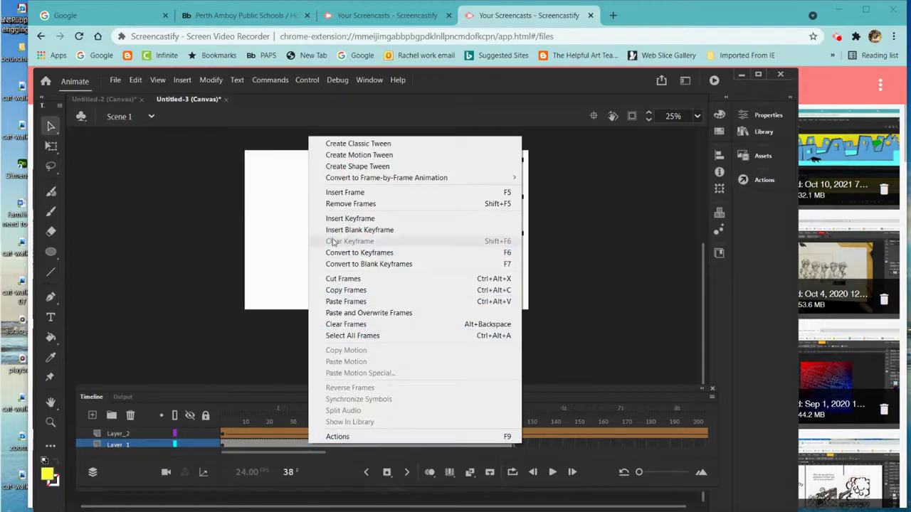
left_click(366, 168)
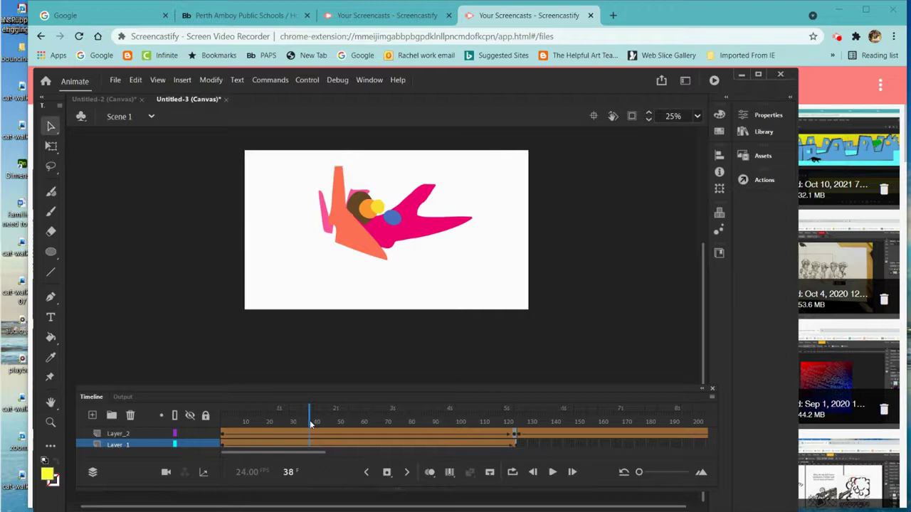
Step: Preview the animation from frame 1, stop it, and select Layer 1 at frame 113
left_click_drag(310, 426, 222, 420)
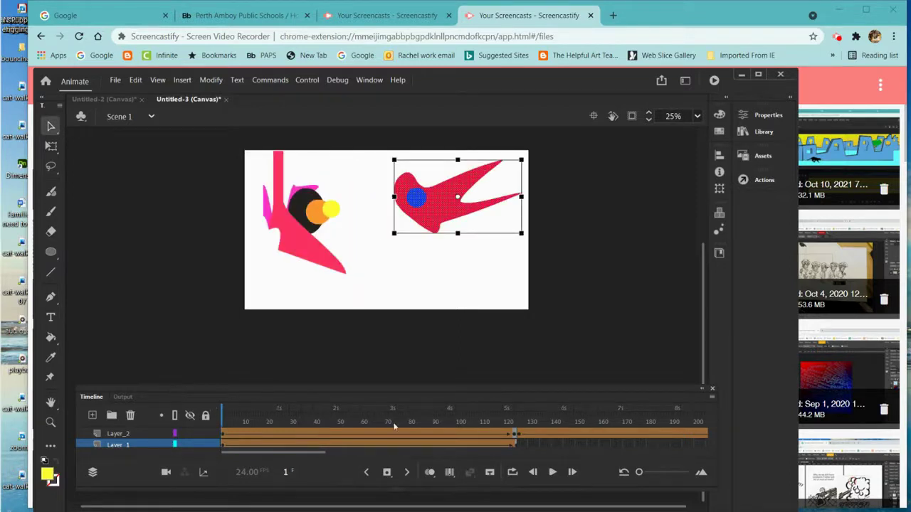
left_click(552, 473)
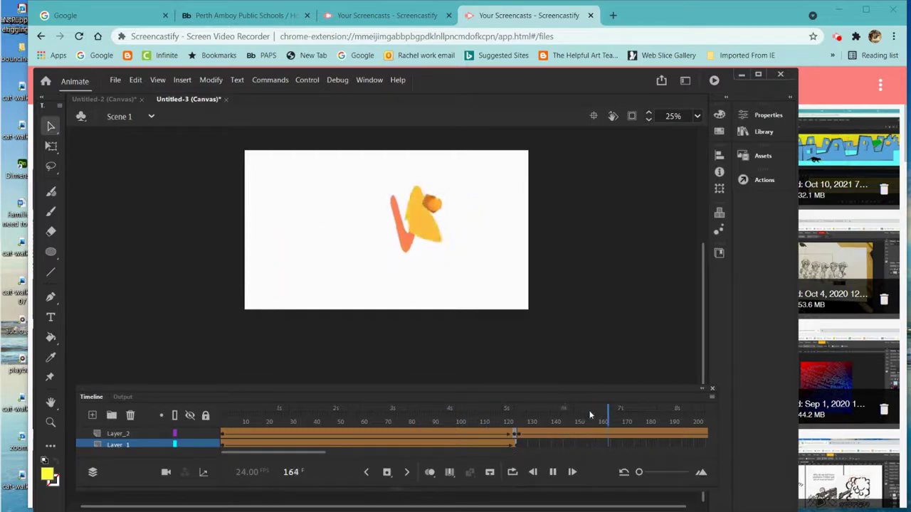
left_click(552, 471)
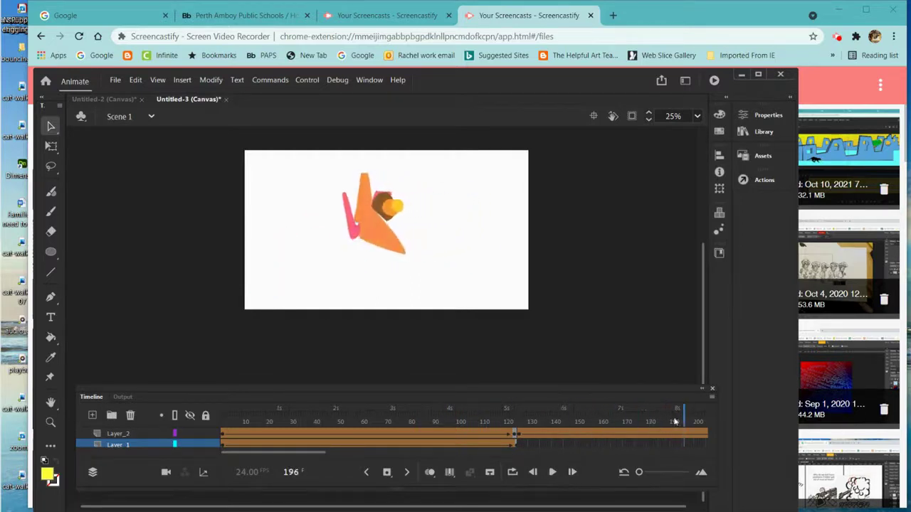
left_click_drag(684, 415, 519, 407)
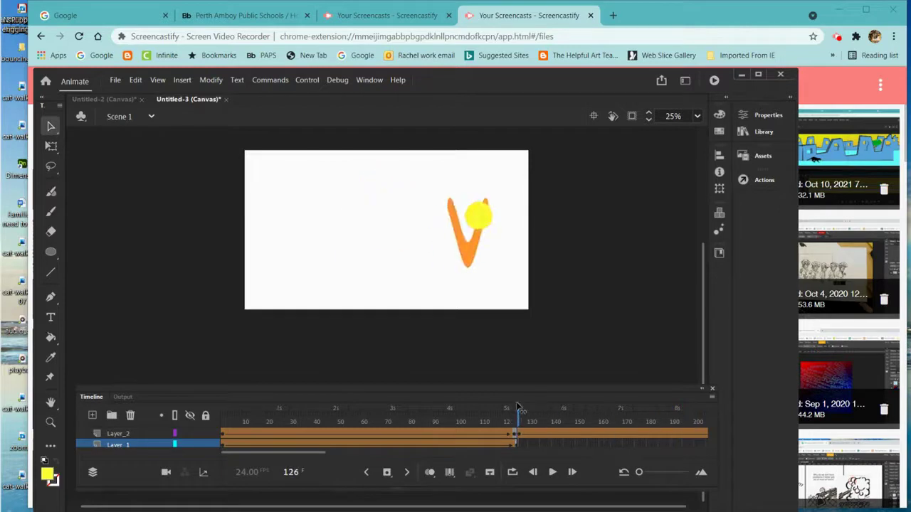
left_click(488, 444)
Step: Copy Layer 1's tween frames and paste them starting at frame 126
right_click(488, 444)
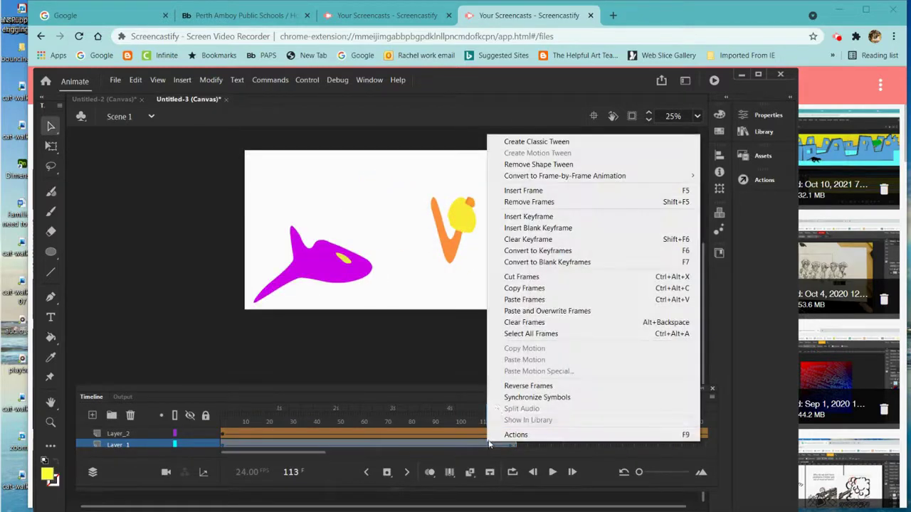
left_click(524, 288)
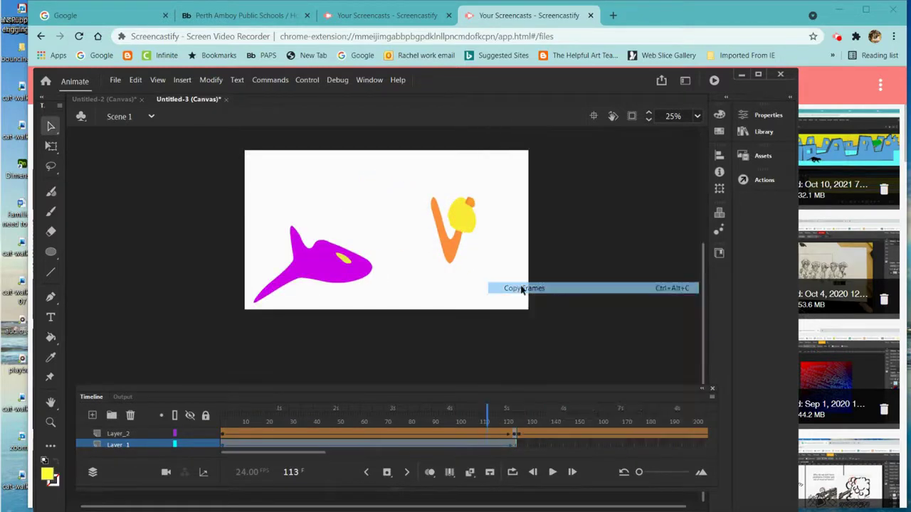
left_click(519, 444)
right_click(518, 445)
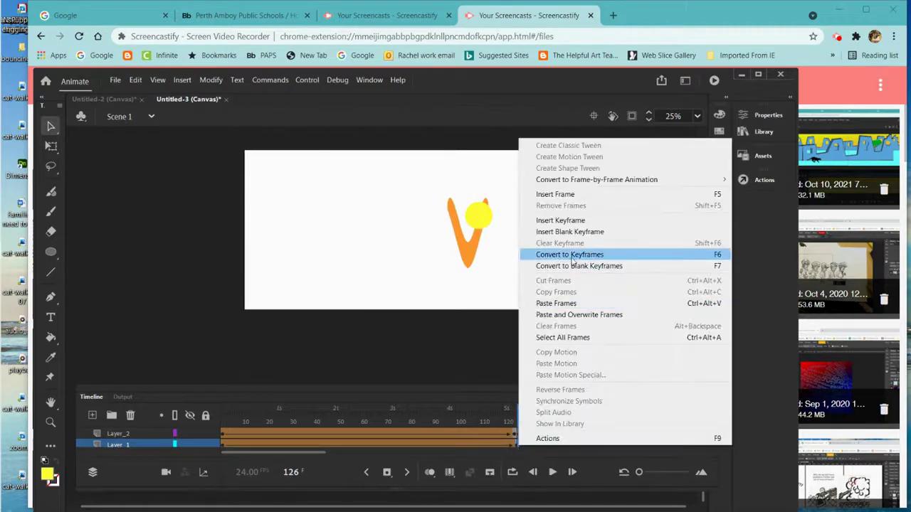
left_click(578, 305)
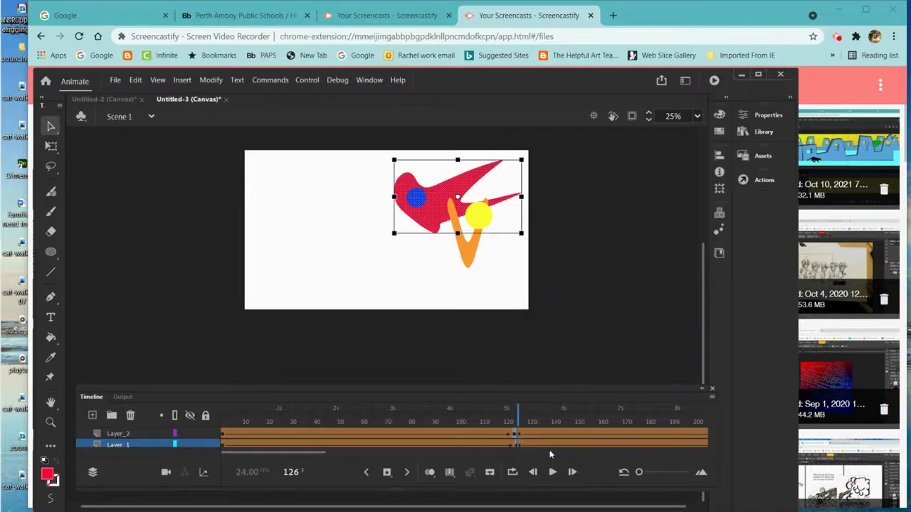
Step: Reverse the pasted frames and rewind the playhead to frame 1
left_click(549, 447)
right_click(550, 447)
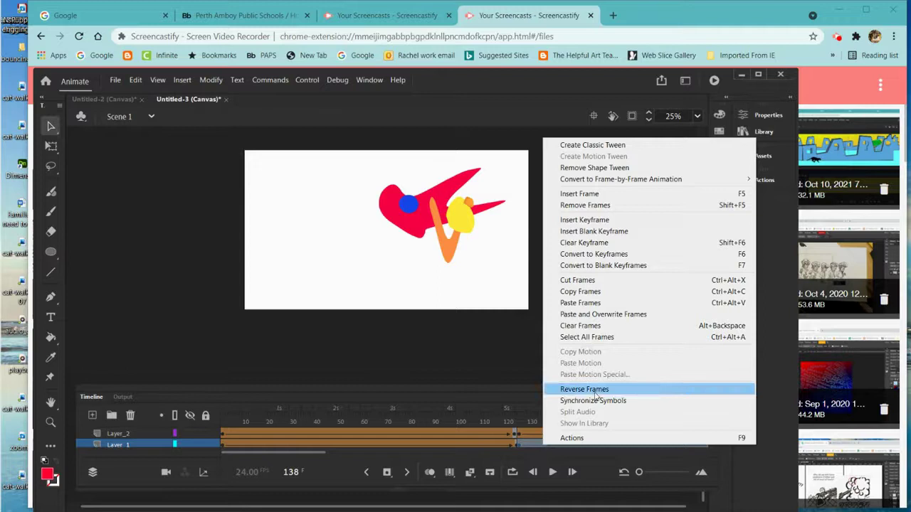
left_click(583, 389)
left_click_drag(546, 422, 190, 412)
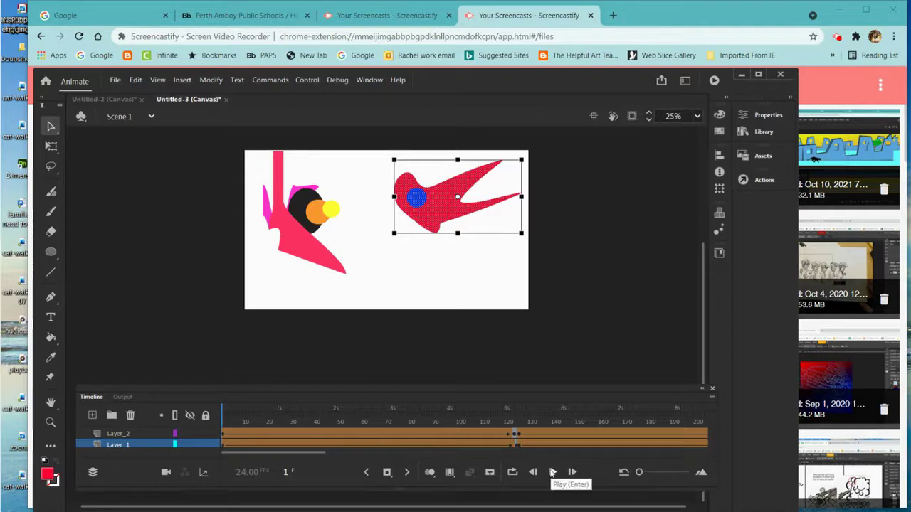
left_click(553, 472)
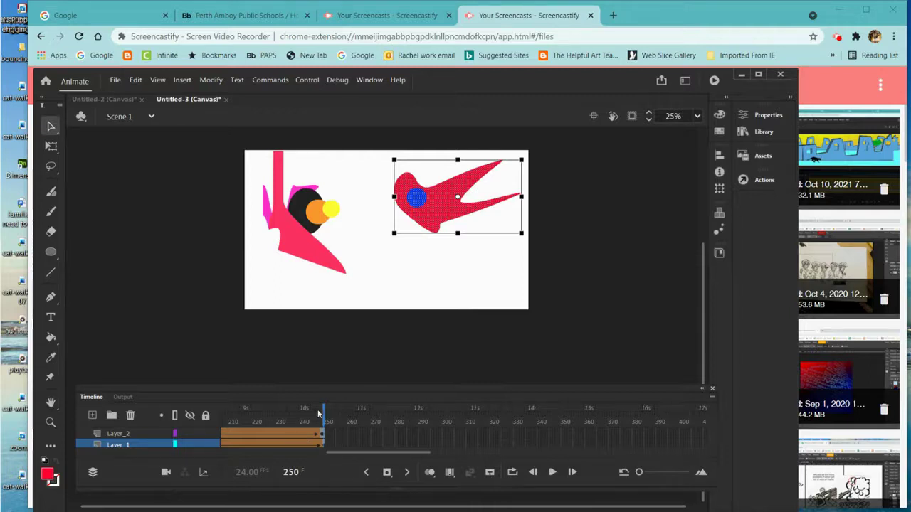
key("Return")
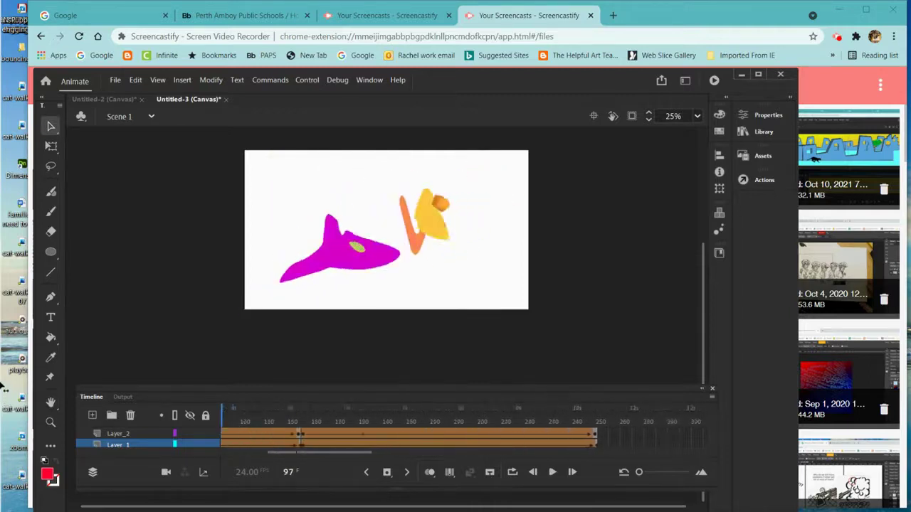
key("Return")
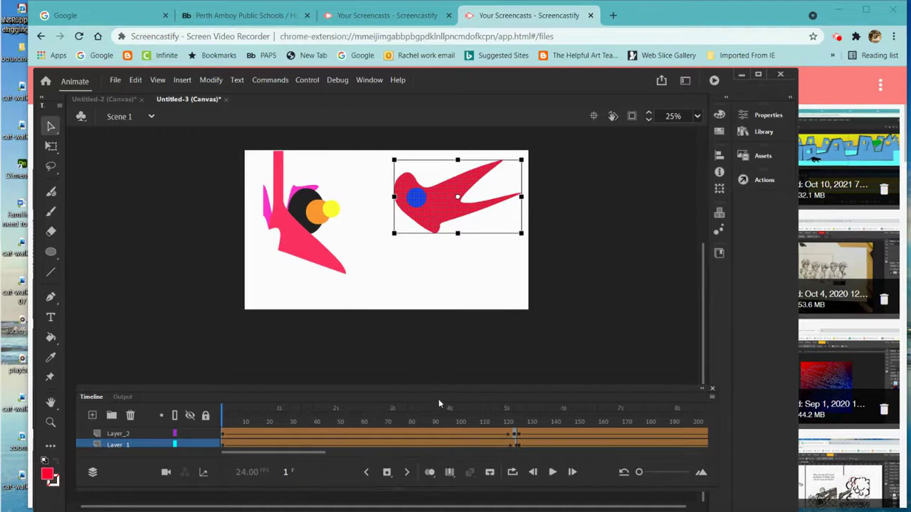
Step: Add Layer_3 and draw a black rectangle covering the entire stage
left_click_drag(439, 399, 437, 363)
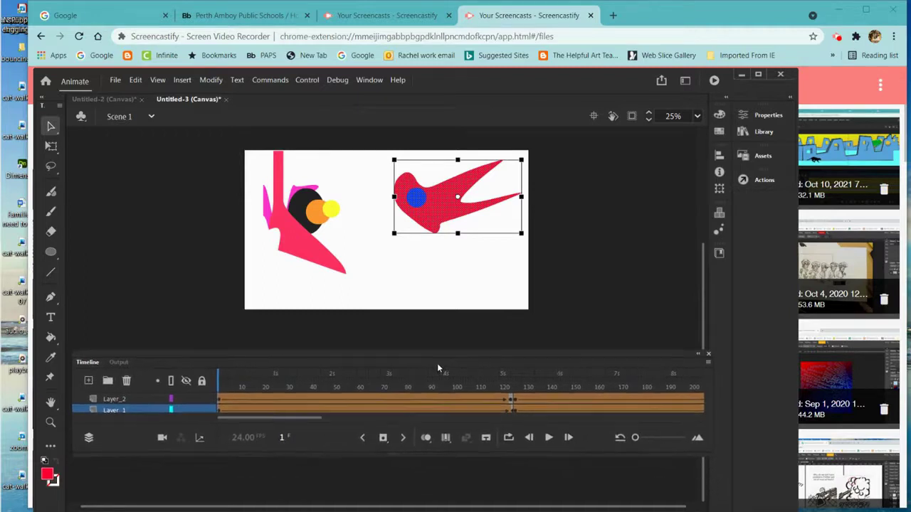
left_click(88, 383)
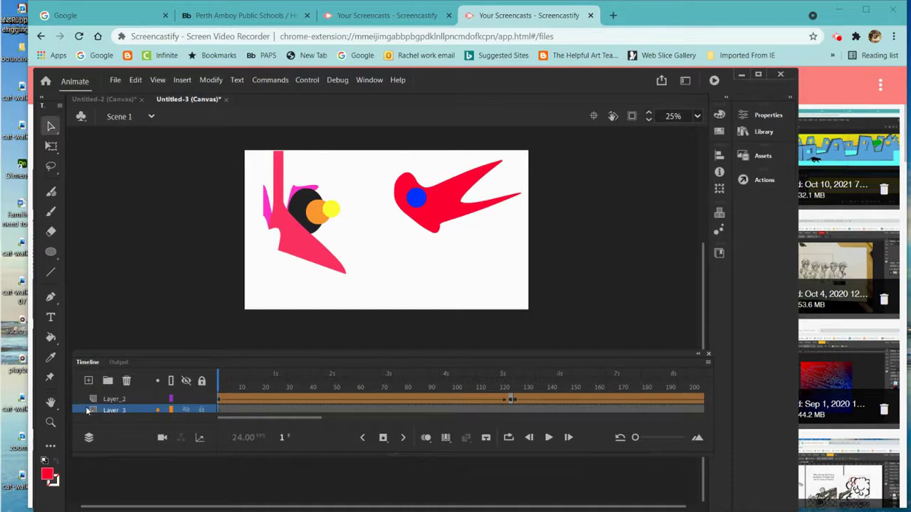
left_click(233, 409)
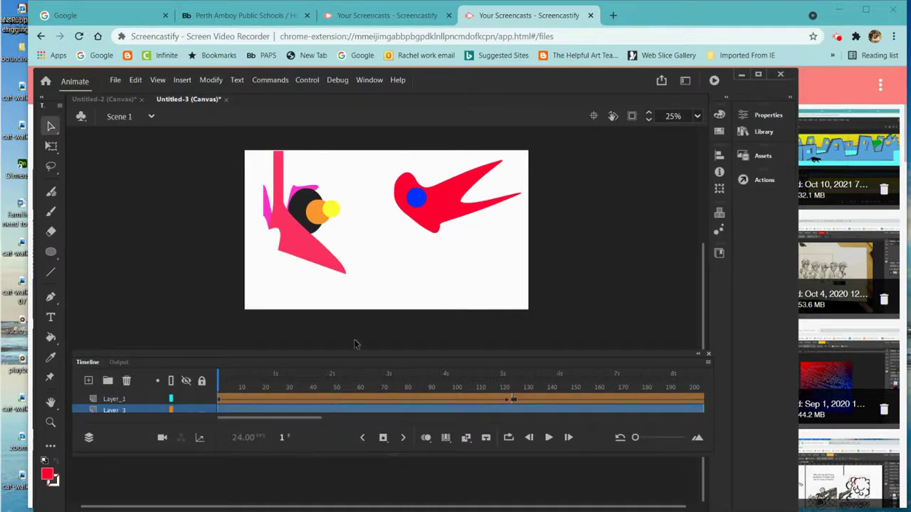
left_click(51, 478)
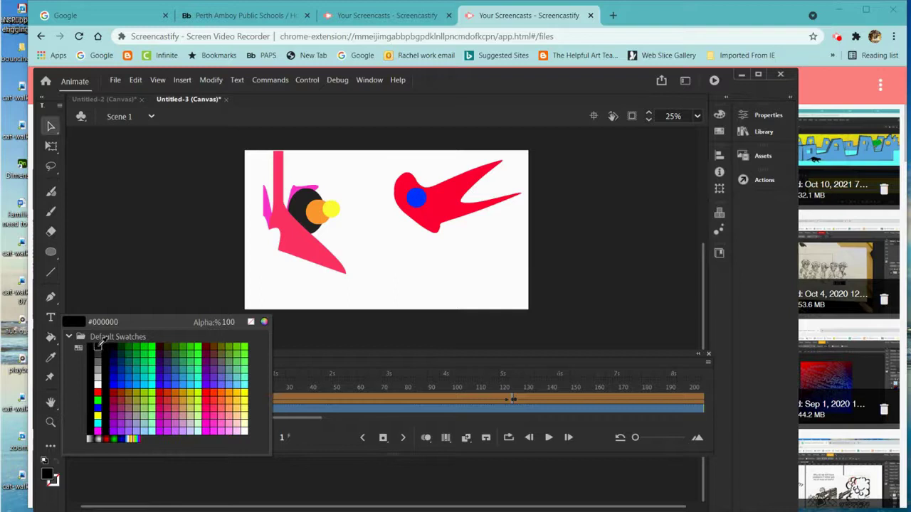
left_click(97, 342)
left_click(51, 252)
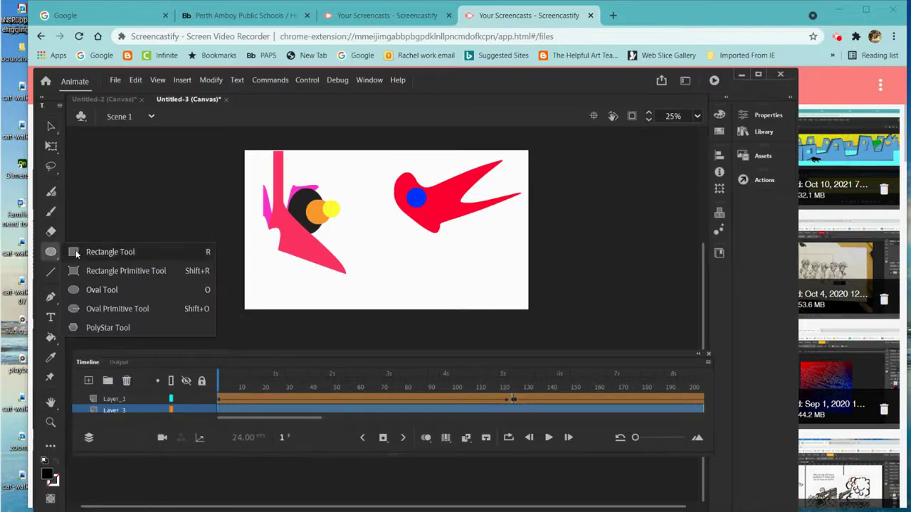
left_click(77, 254)
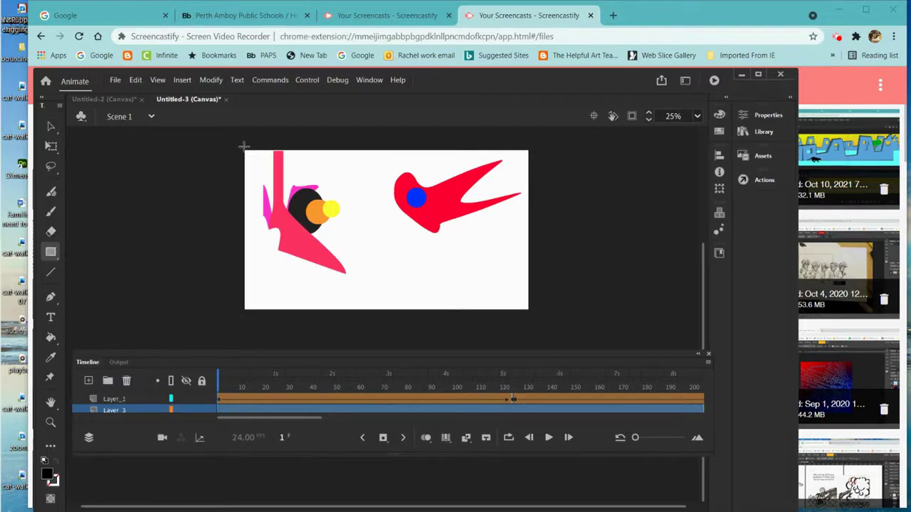
left_click_drag(244, 146, 569, 315)
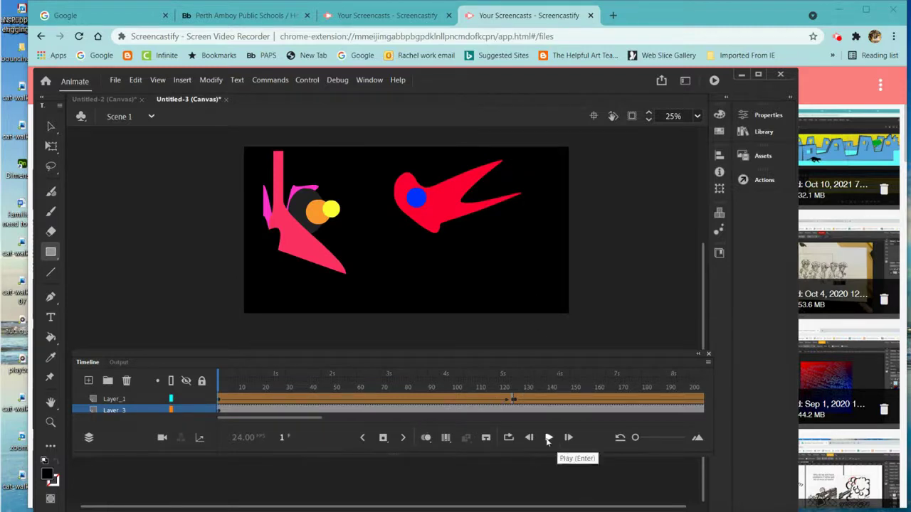
left_click(548, 438)
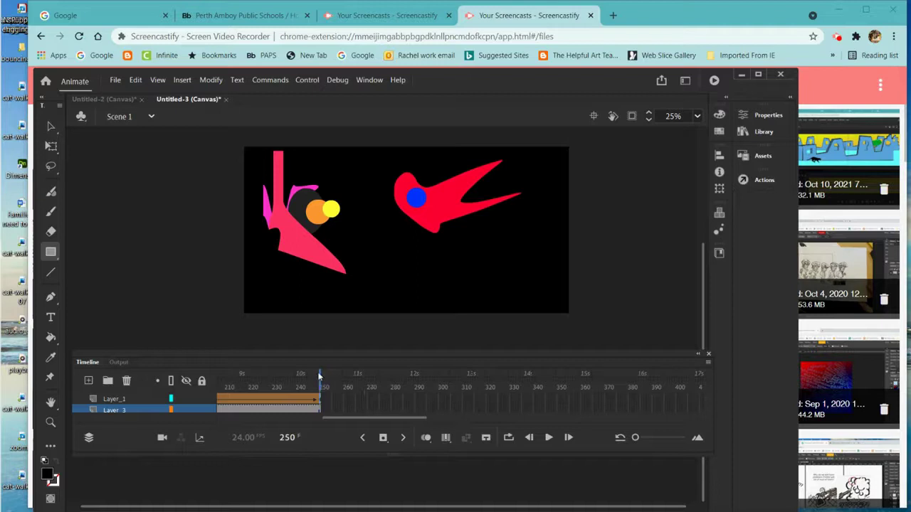
left_click_drag(320, 379, 12, 380)
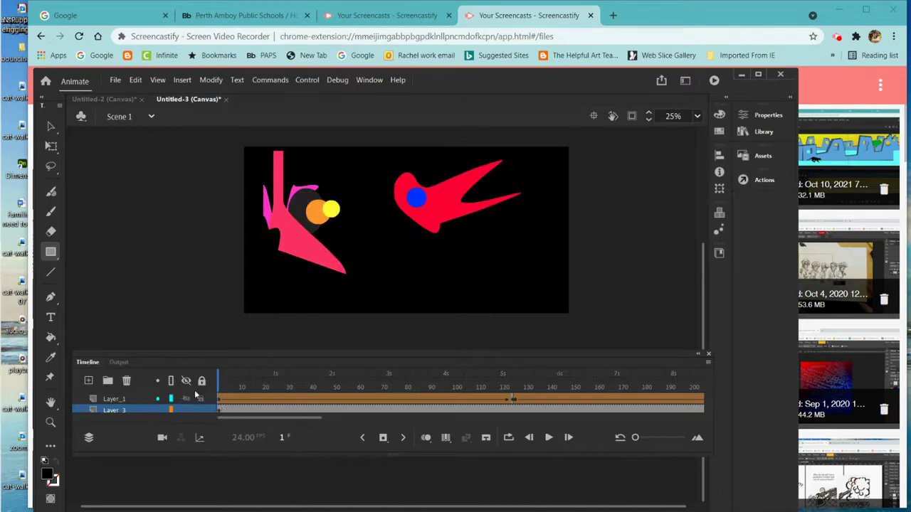
Step: Undo the accidental layer change, then add Layer_4 and move it to the top
left_click(133, 410)
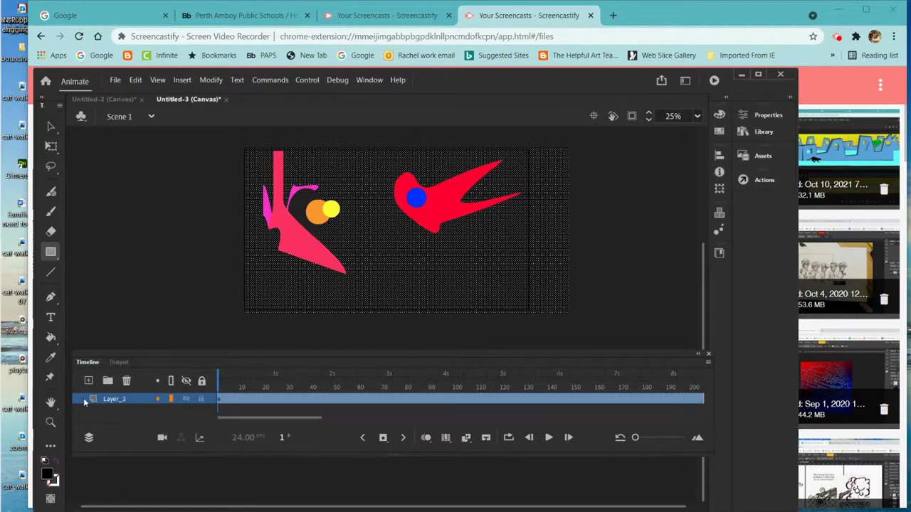
key("ctrl+z")
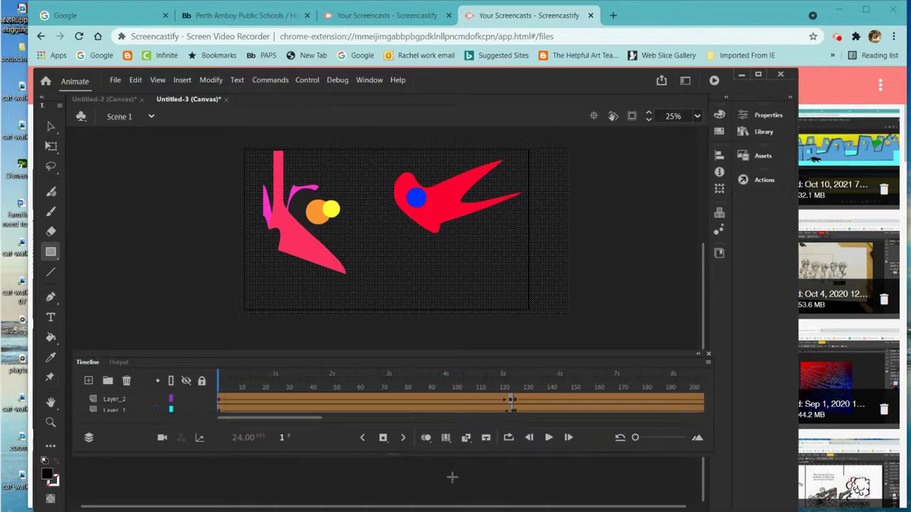
left_click_drag(444, 454, 480, 493)
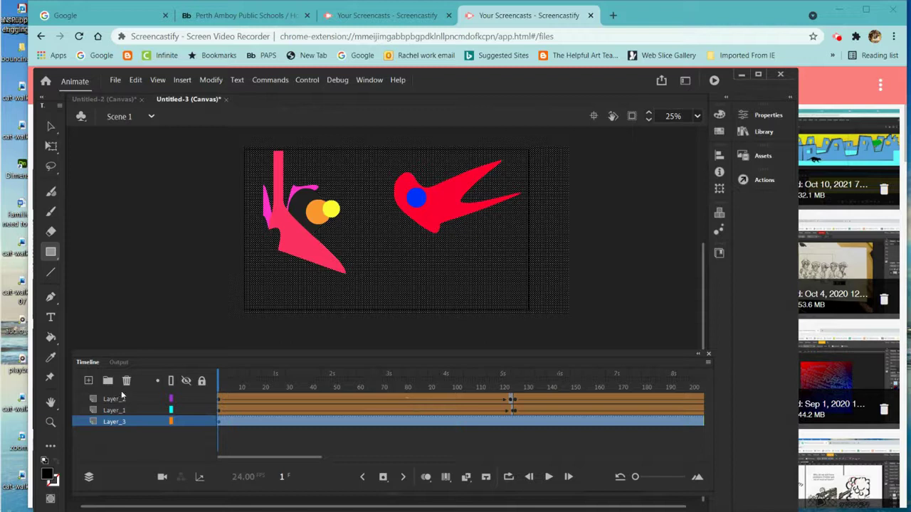
left_click(89, 382)
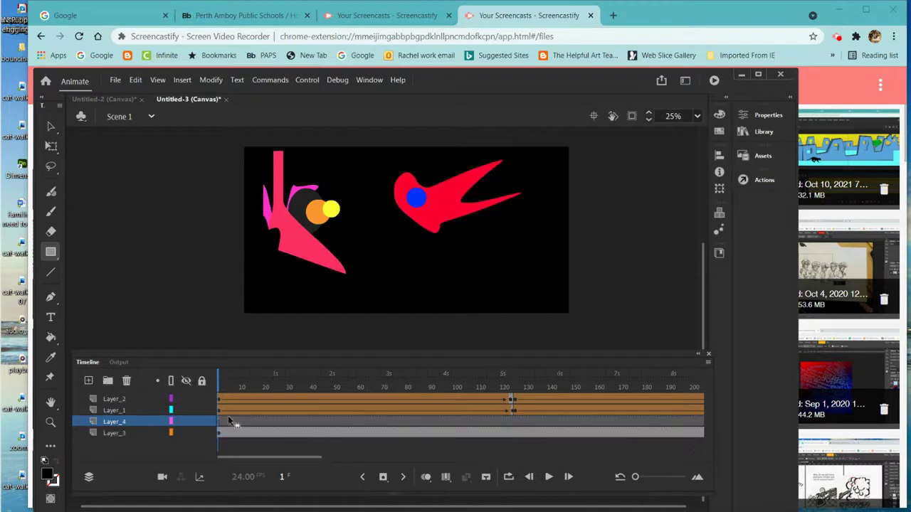
left_click_drag(135, 425, 140, 397)
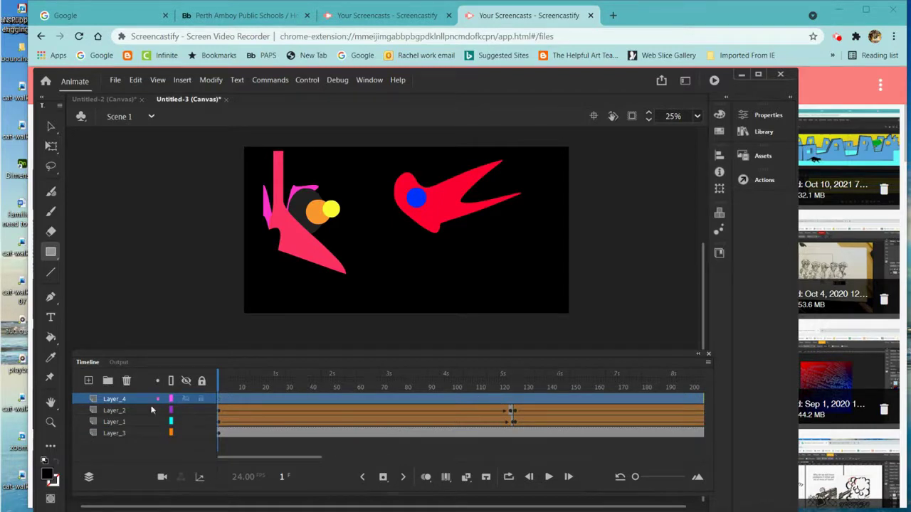
Step: On Layer_4, draw a lime-green #CCFF66 circle near the stage's upper left
left_click(49, 260)
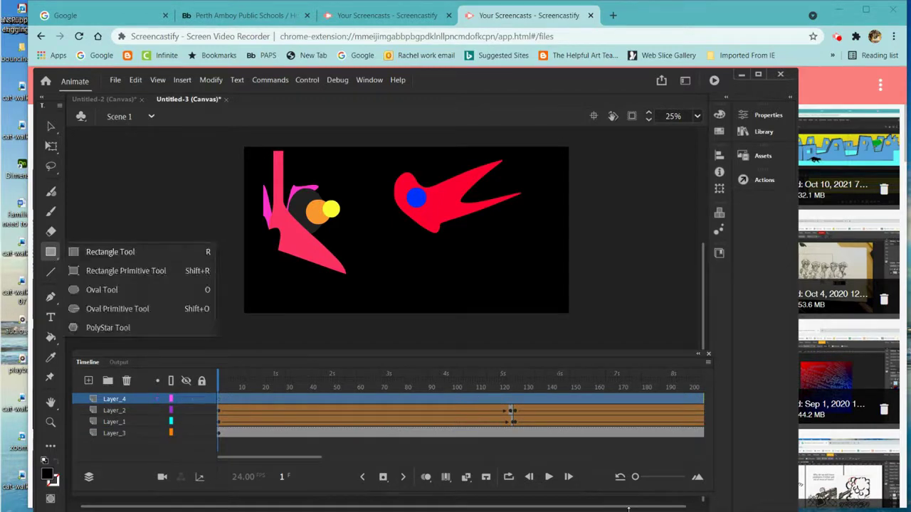
left_click(118, 291)
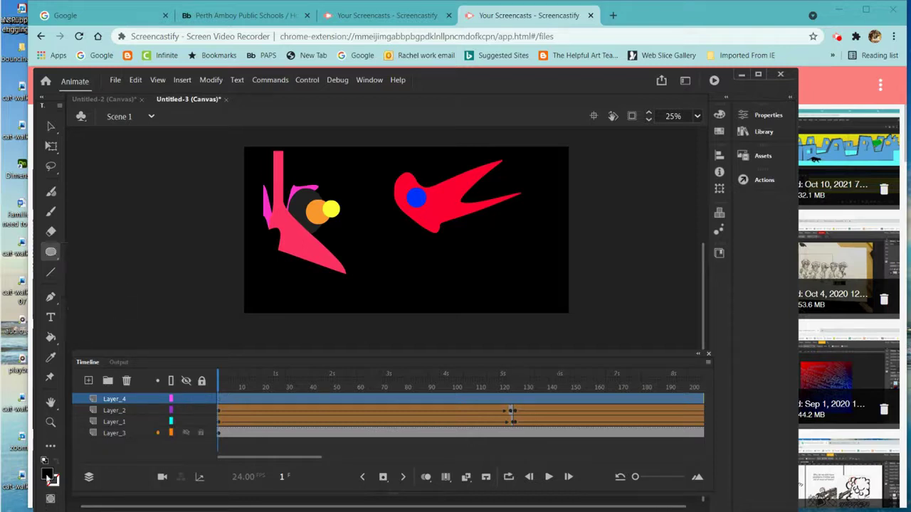
left_click(48, 477)
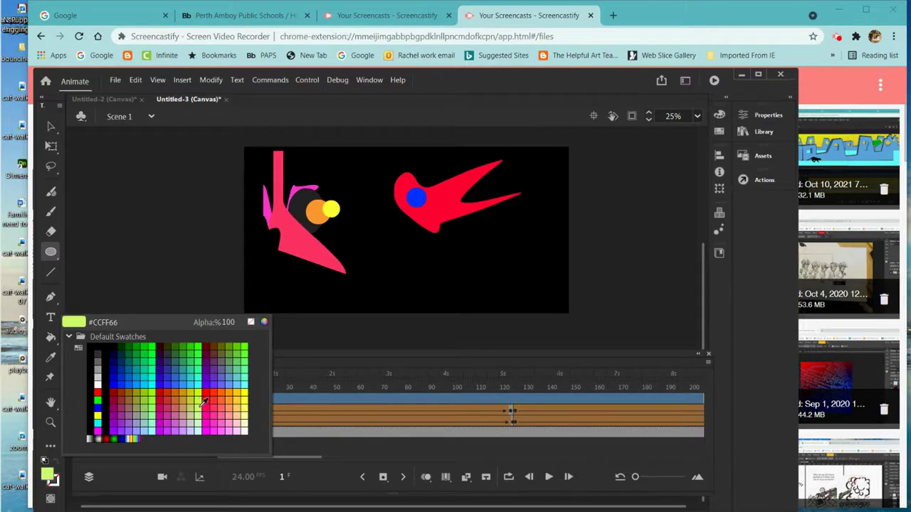
left_click(203, 402)
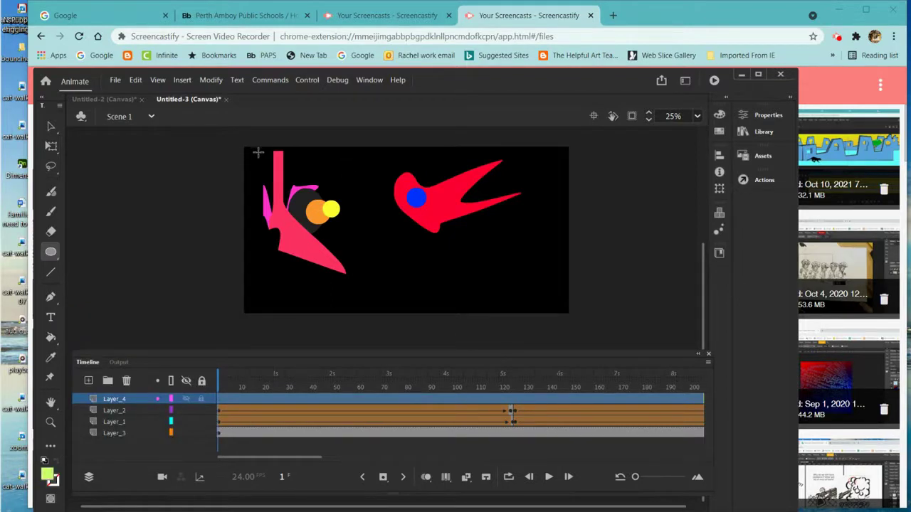
mouse_move(261, 153)
left_mouse_down()
mouse_move(303, 180)
mouse_move(303, 195)
left_mouse_up()
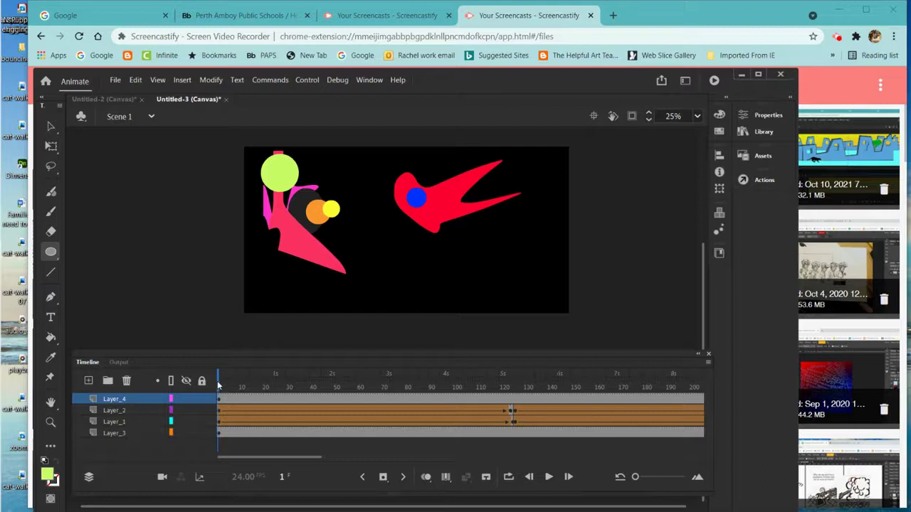
left_click_drag(218, 385, 528, 379)
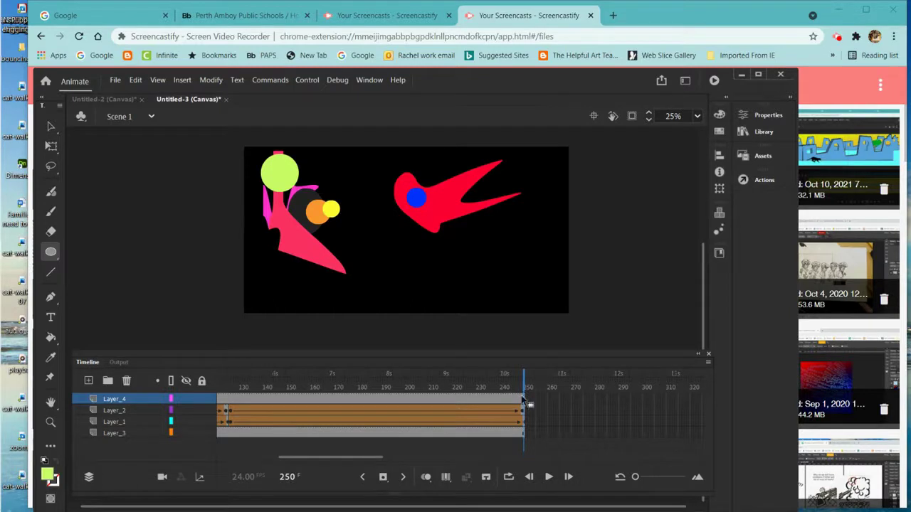
Step: Insert a blank keyframe at frame 250 on Layer_4
left_click(524, 398)
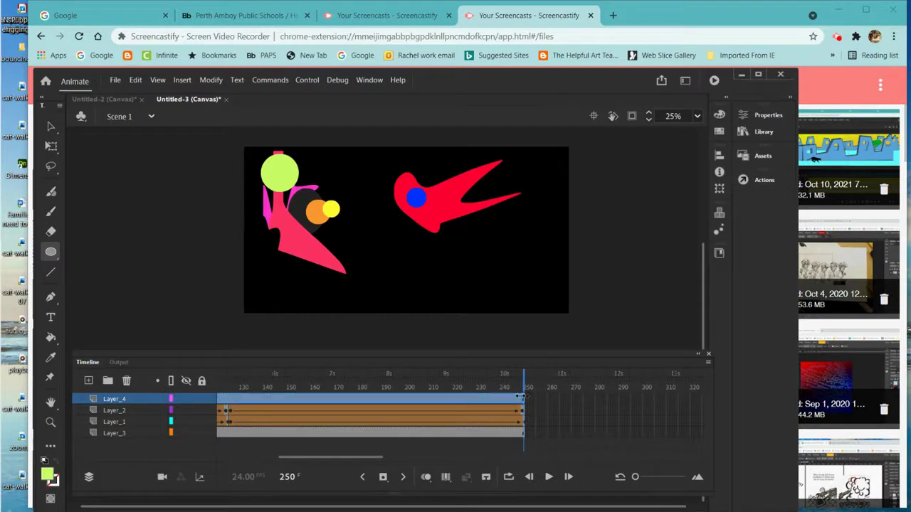
left_click(524, 398)
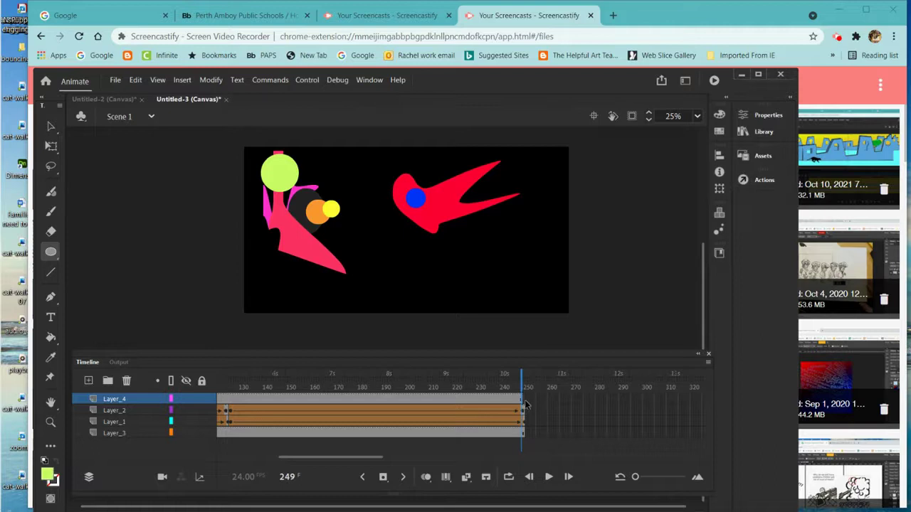
right_click(525, 402)
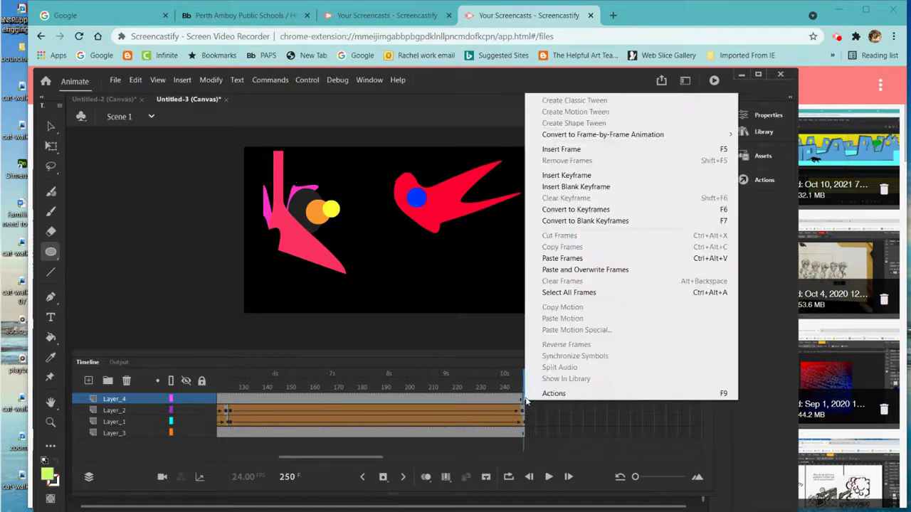
left_click(555, 186)
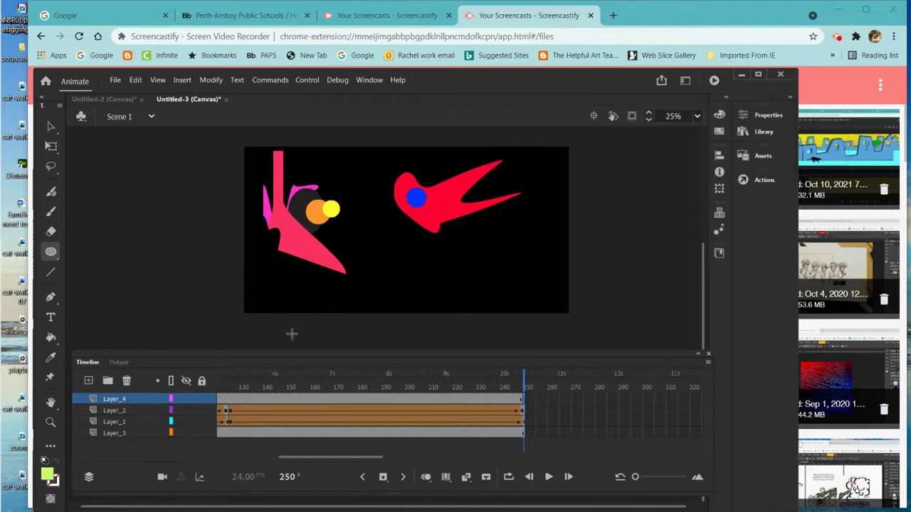
Step: Draw nested blue, red and yellow circles near the stage's lower right
left_click(49, 476)
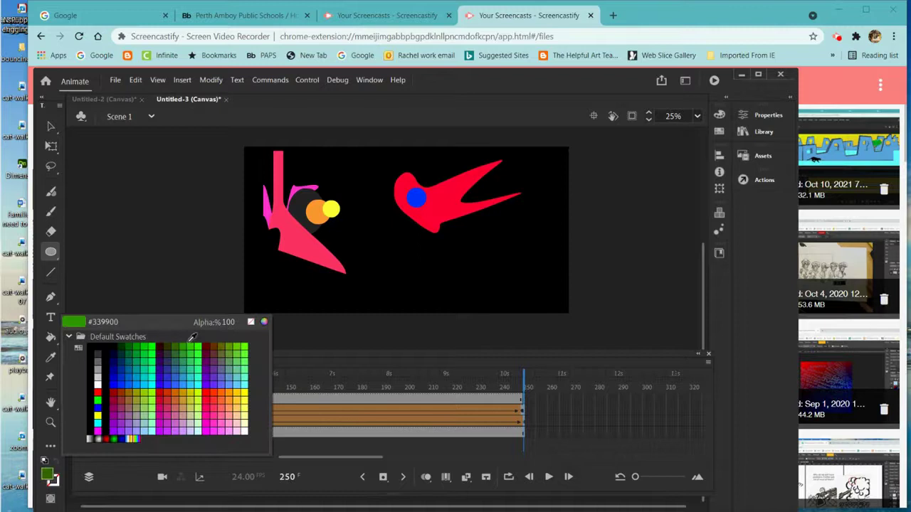
left_click(161, 378)
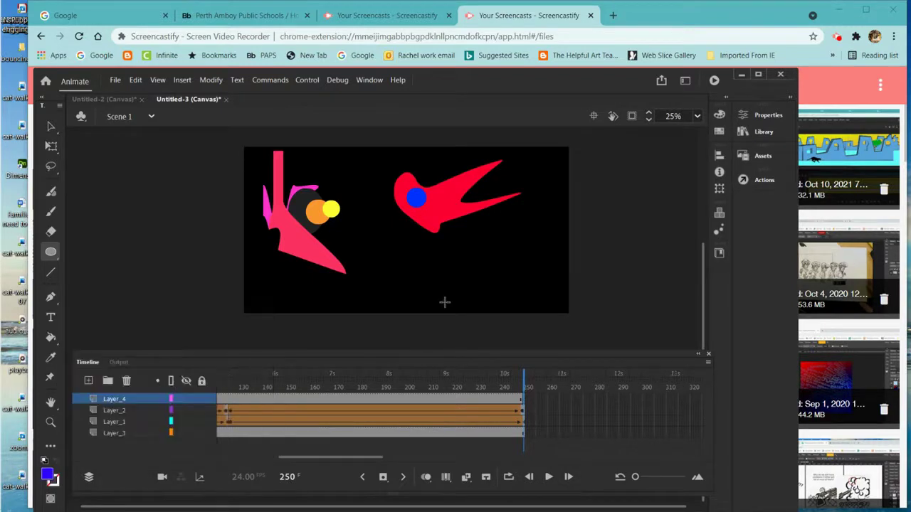
left_click_drag(518, 259, 558, 300)
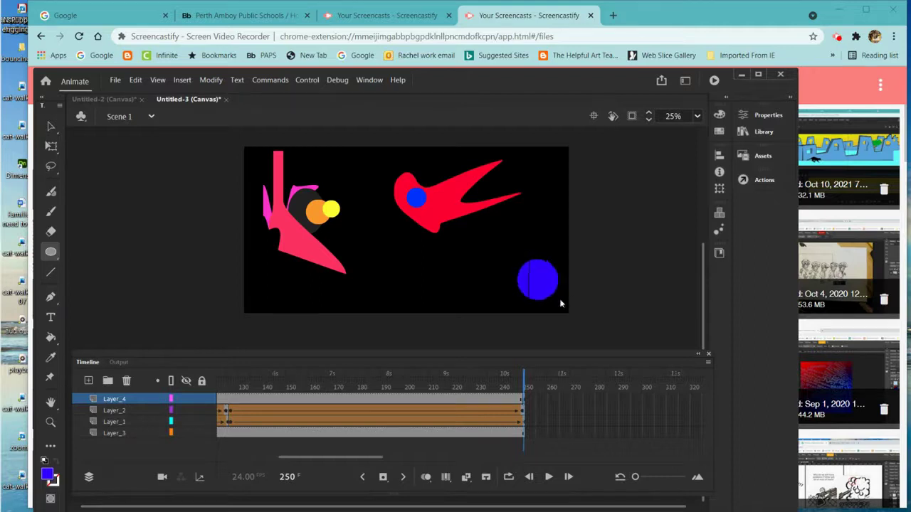
left_click(52, 475)
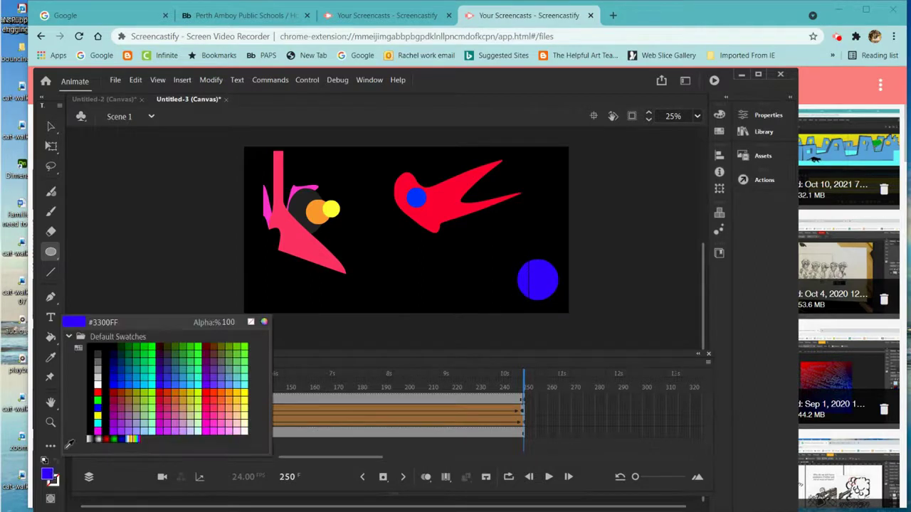
left_click(216, 399)
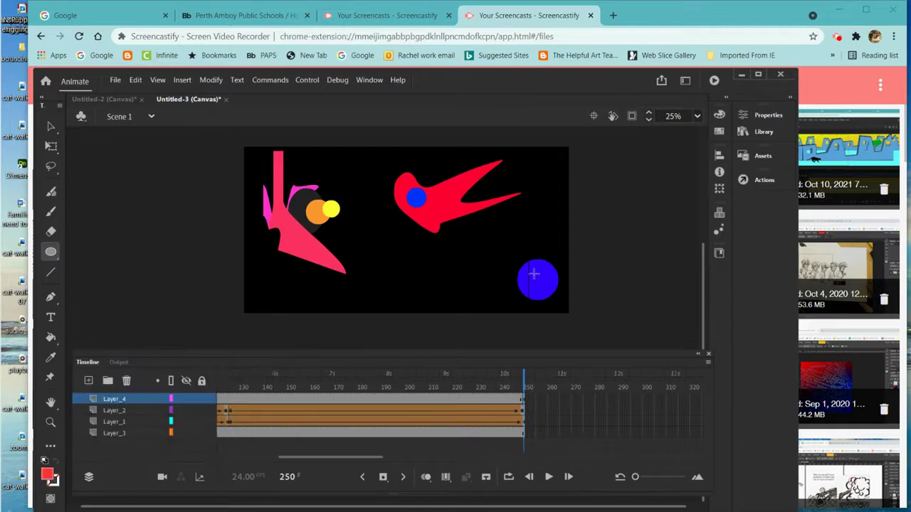
left_click_drag(532, 274, 558, 296)
left_click(50, 475)
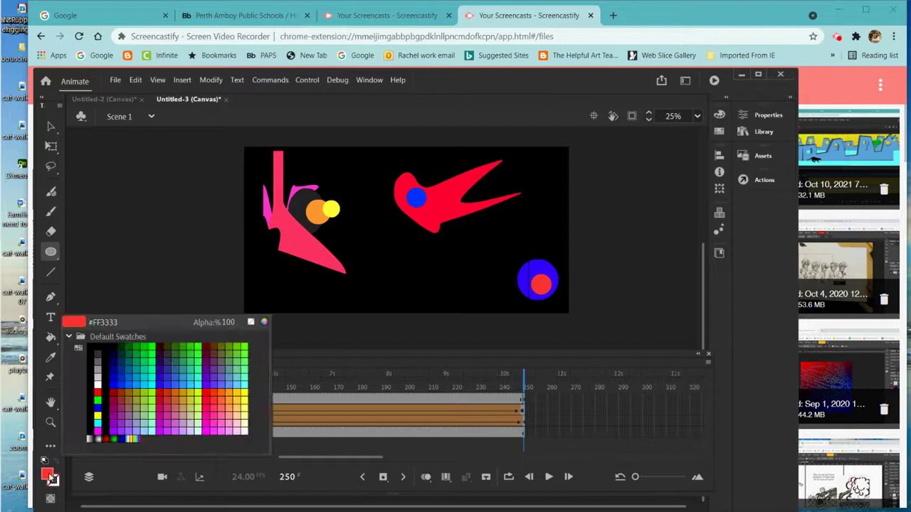
left_click(249, 392)
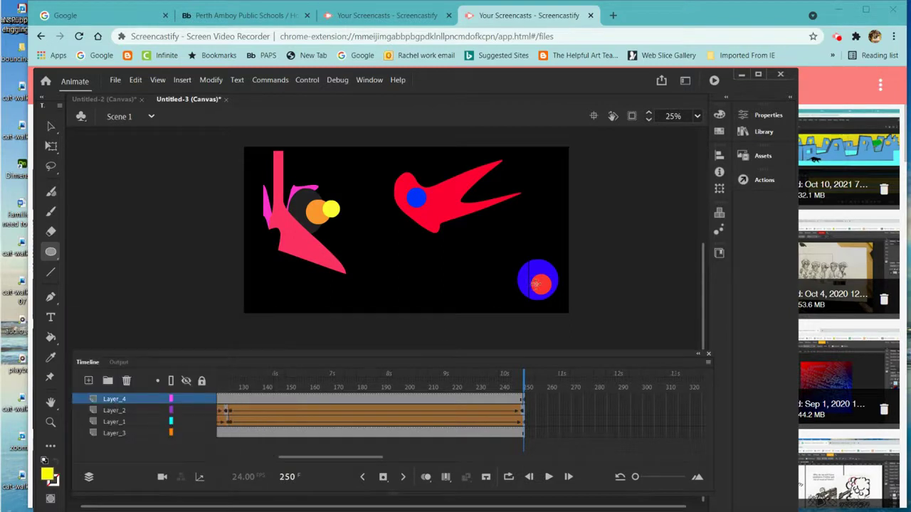
left_click_drag(532, 281, 541, 291)
left_click_drag(527, 388, 221, 388)
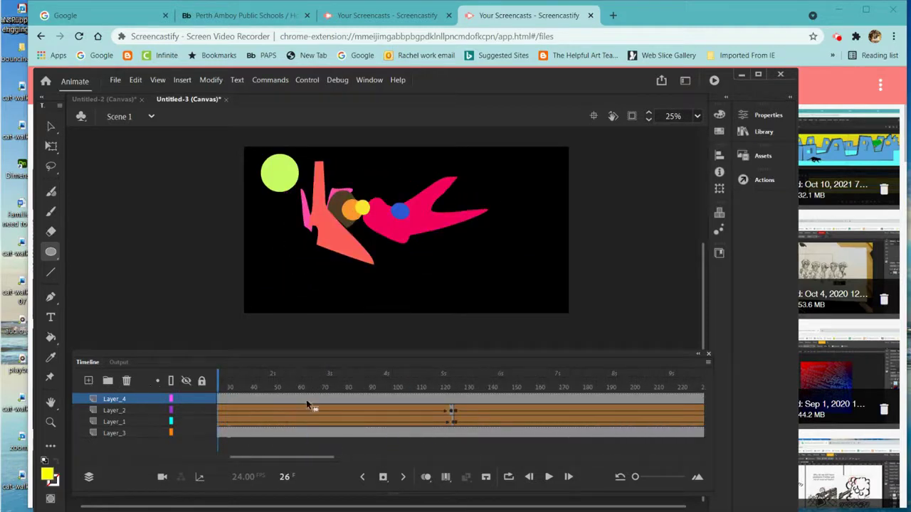
Step: Create a shape tween on Layer_4's span and play the animation from frame 1
left_click(307, 404)
right_click(308, 404)
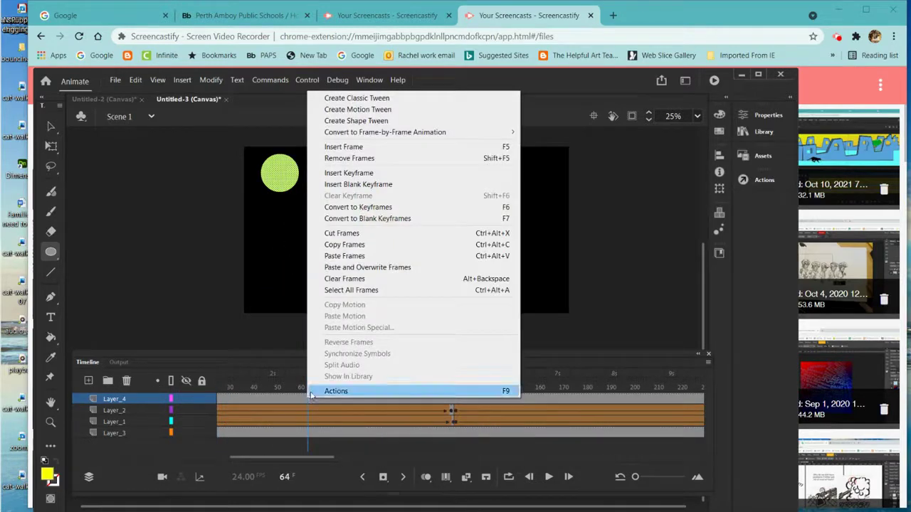
left_click(415, 121)
left_click_drag(308, 391, 217, 390)
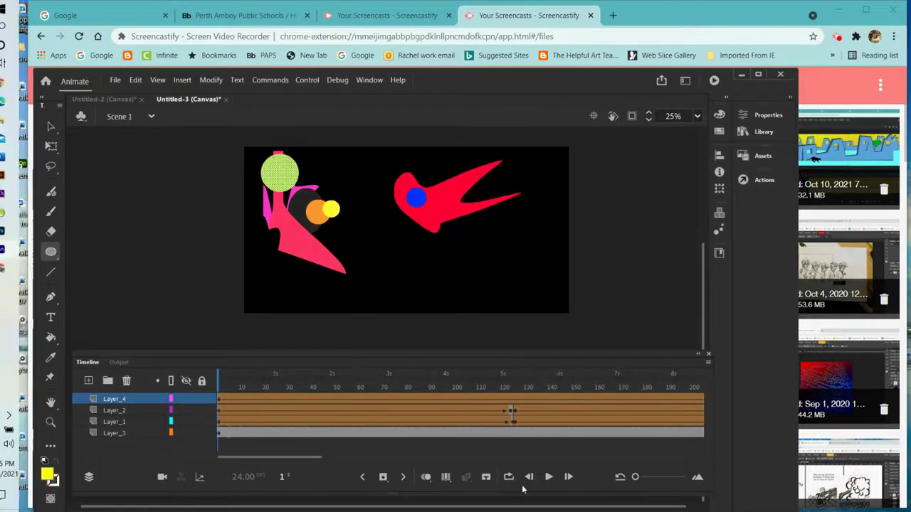
left_click(548, 477)
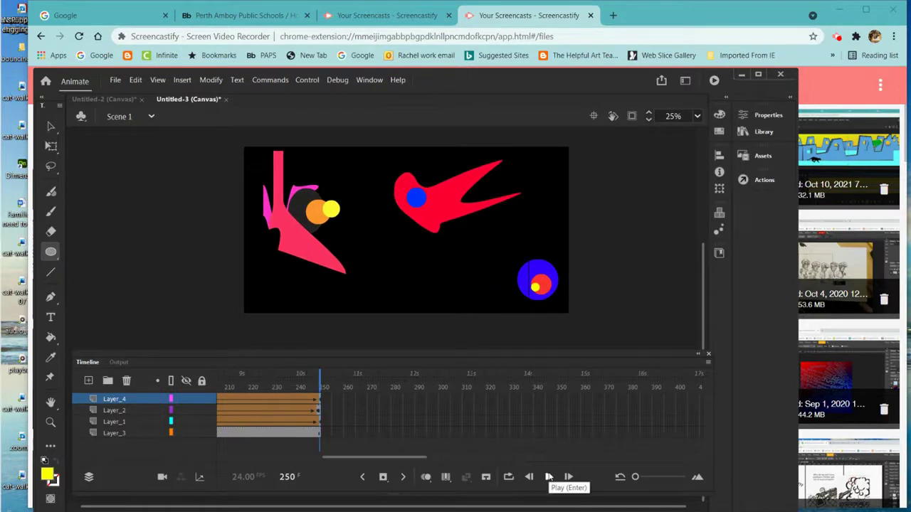
Step: Stop playback at frame 250 and save the file as SHAPE TWEEN EXPERIMENT.xfl in Downloads
left_click(549, 477)
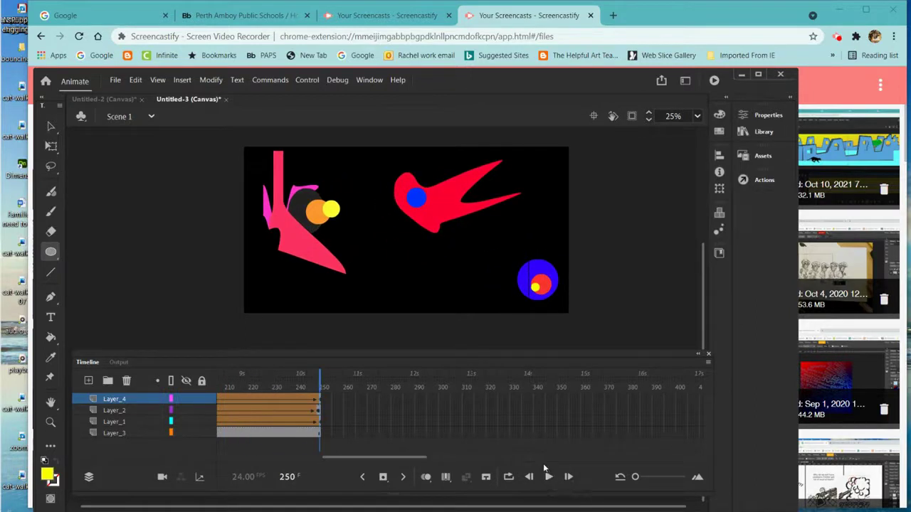
left_click(115, 80)
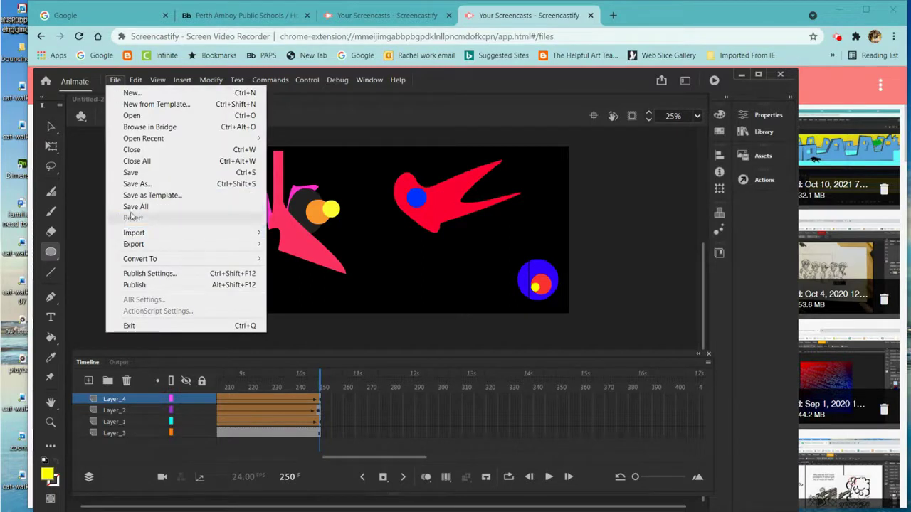
left_click(134, 185)
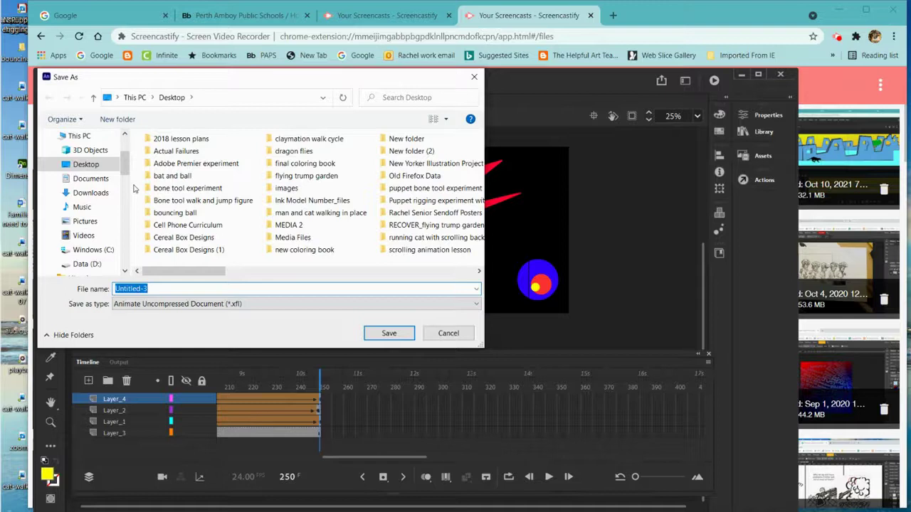
type("SHAPE TWEEN EX")
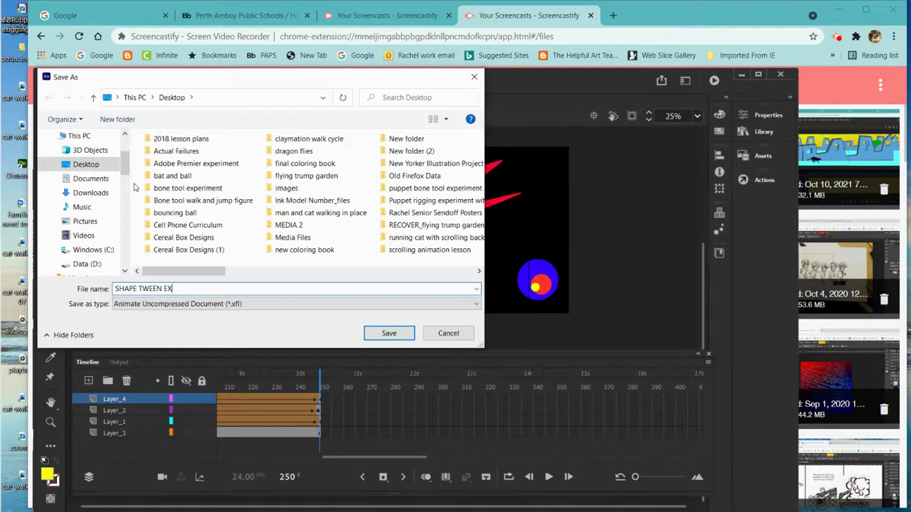
type("PERIMENT")
left_click(93, 193)
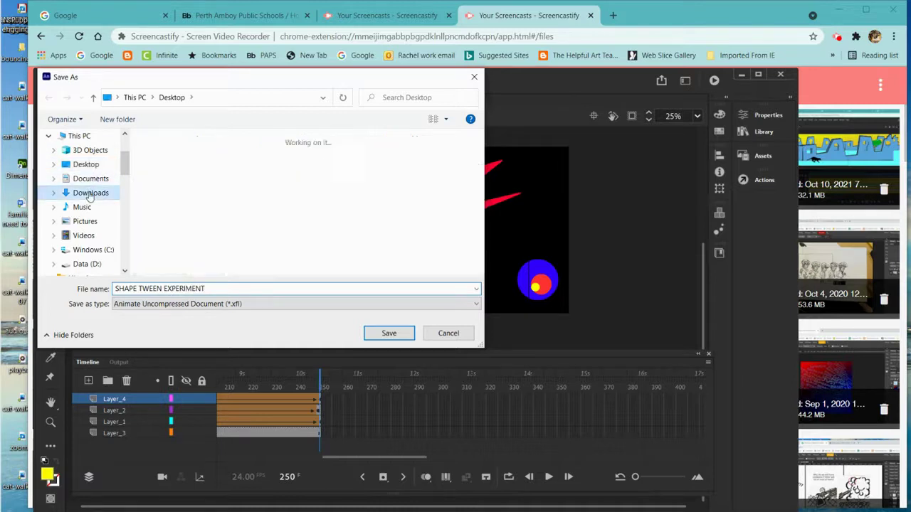
left_click(388, 333)
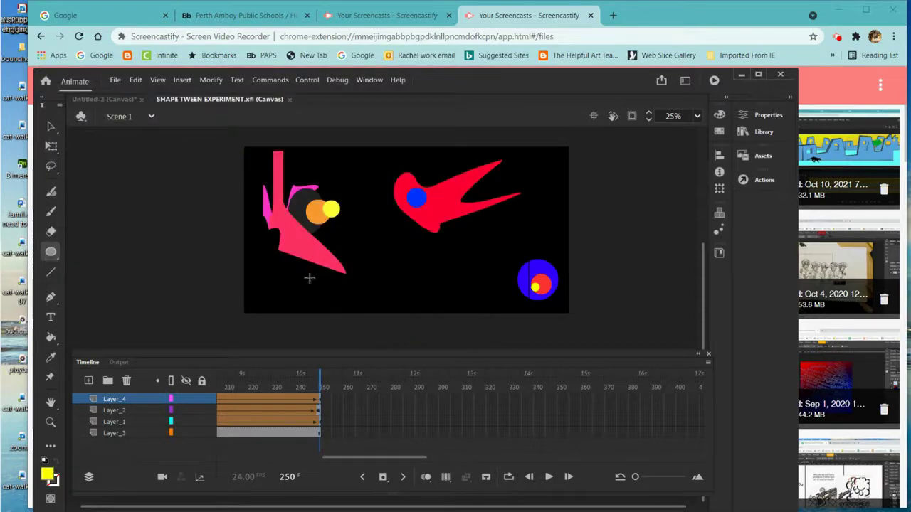
Step: Export the animation with Export Video/Media as 1920×1080 H.264 video into Downloads
left_click(114, 80)
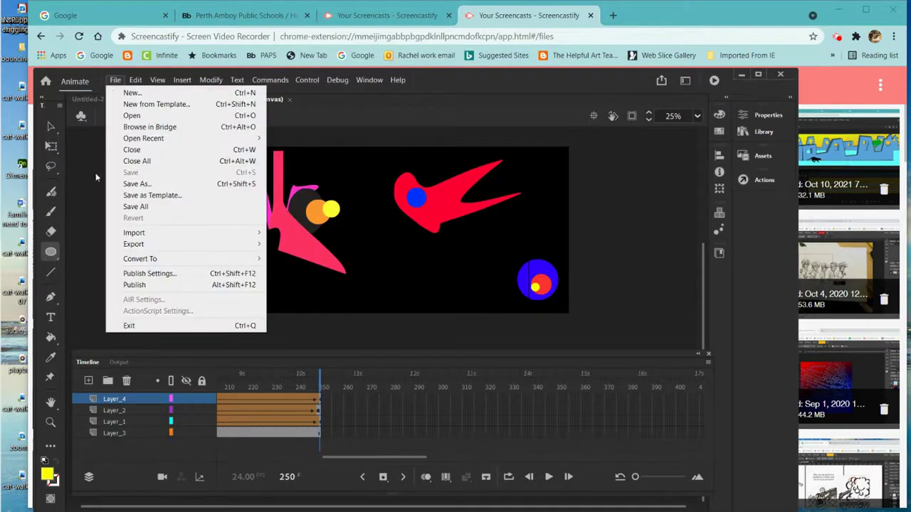
mouse_move(161, 249)
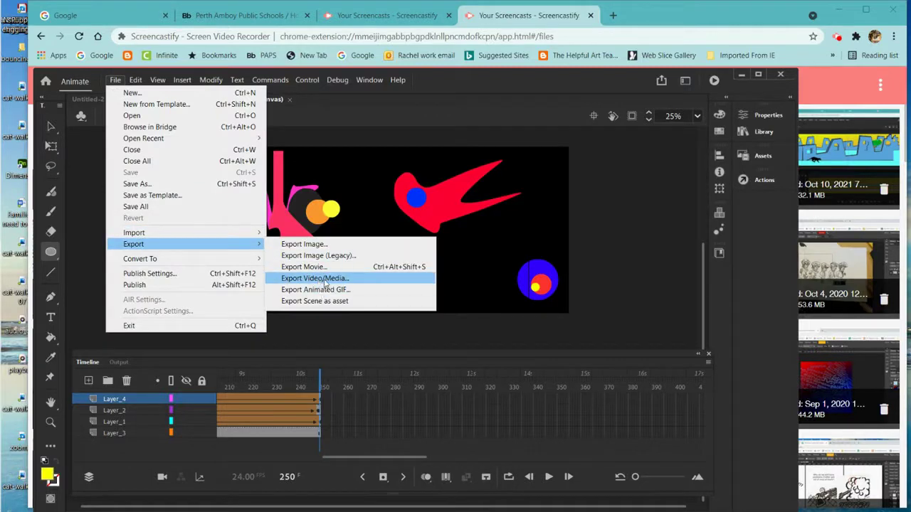
left_click(324, 279)
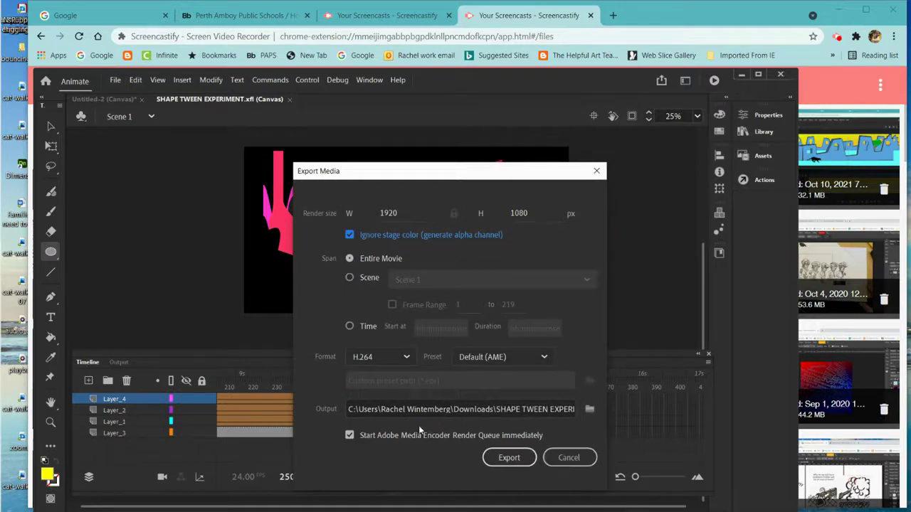
left_click(513, 459)
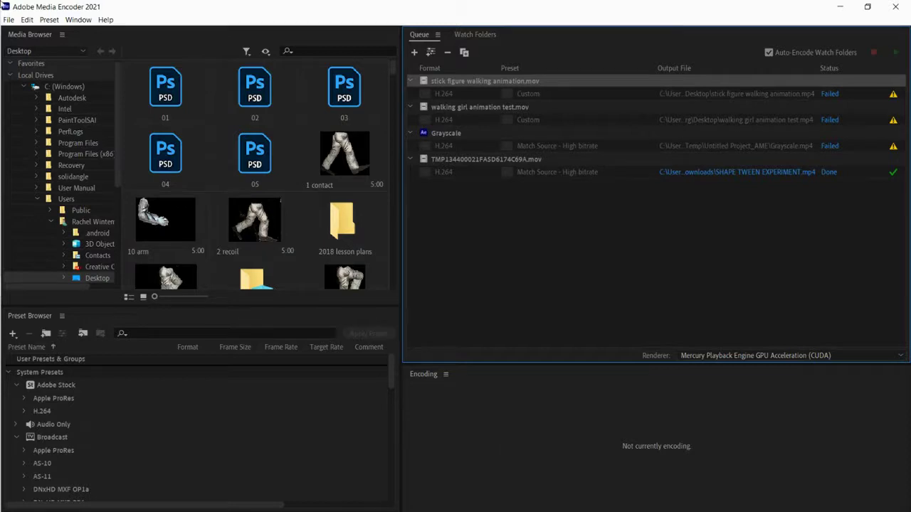
Step: Switch to File Explorer and show the Downloads folder containing SHAPE TWEEN EXPERIMENT
mouse_move(2, 8)
left_click(21, 127)
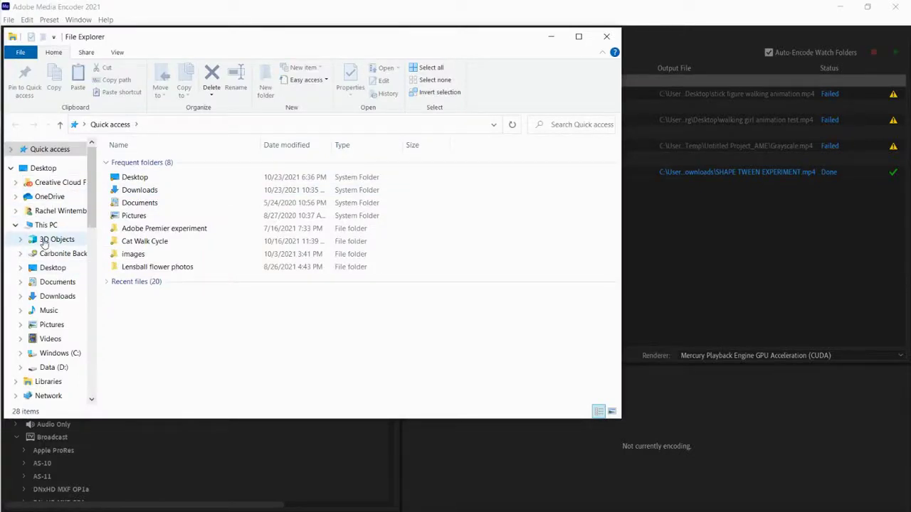
left_click(64, 297)
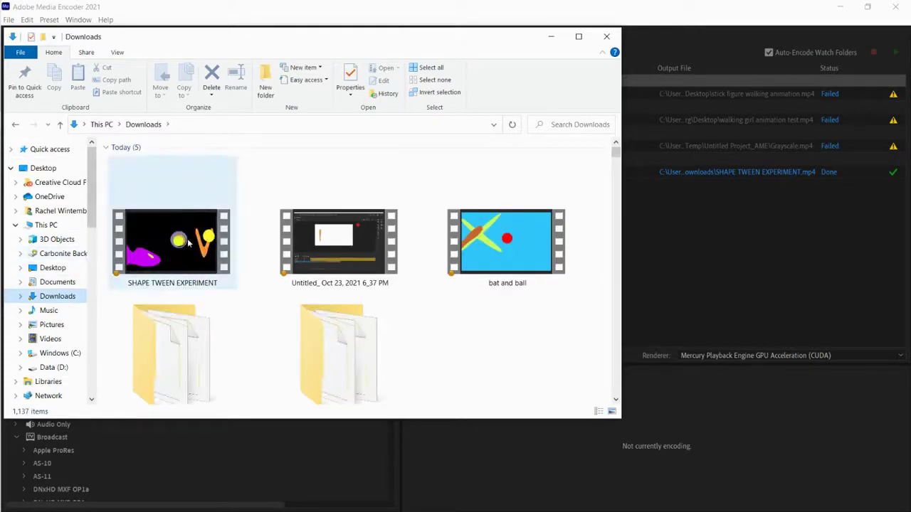
Step: Open the SHAPE TWEEN EXPERIMENT video from Downloads so it plays in Movies & TV
double_click(189, 243)
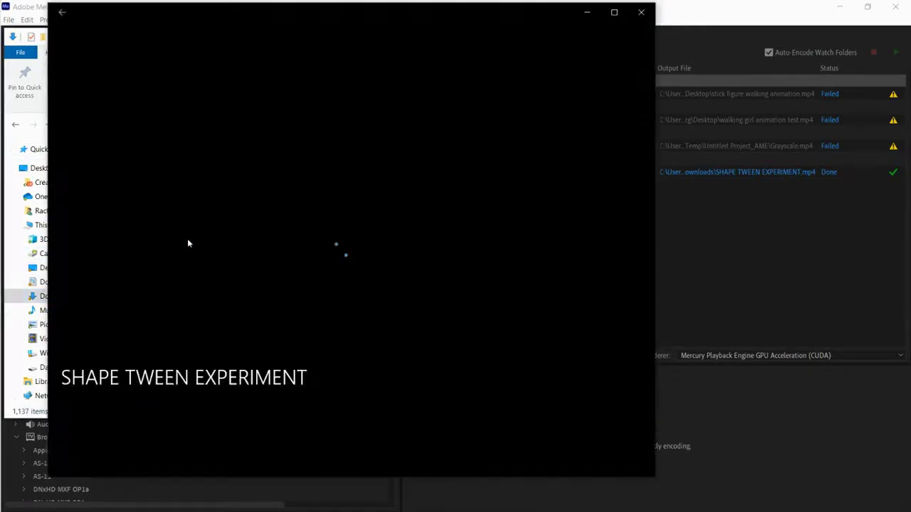